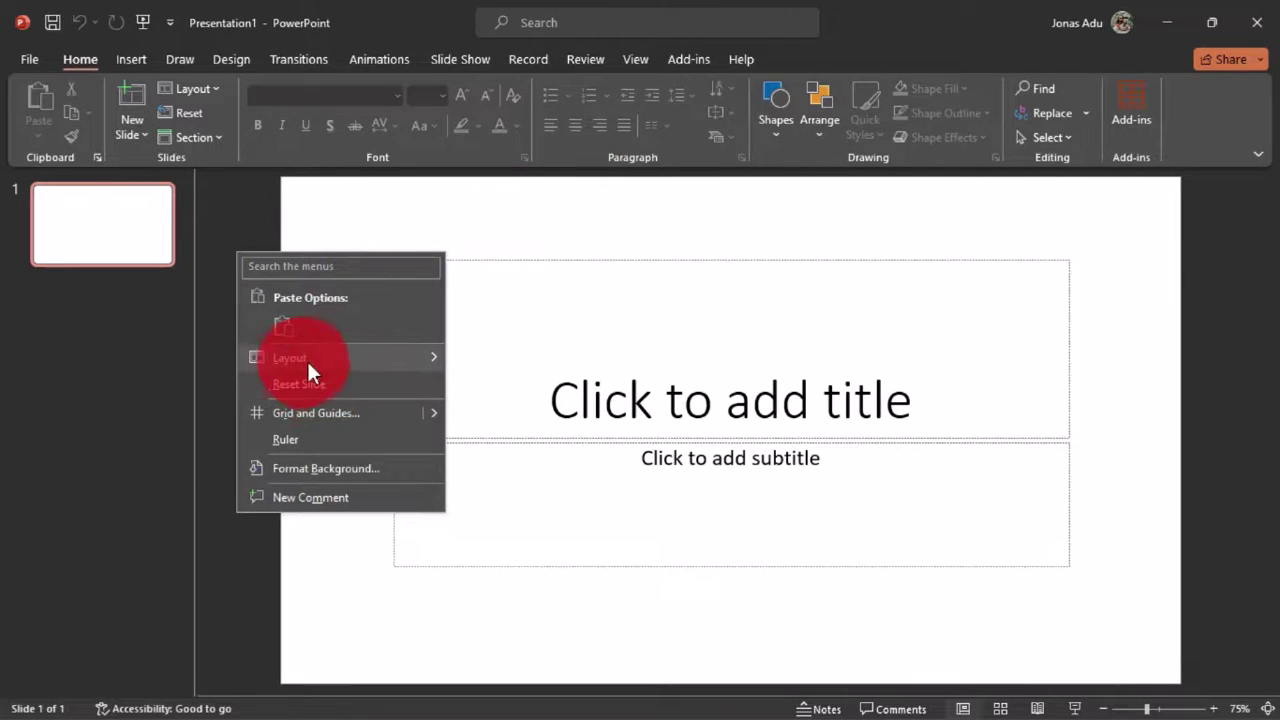
# Switch the slide to the Blank layout and insert a Pie chart with sample Sales data.
pyautogui.moveTo(307, 358)
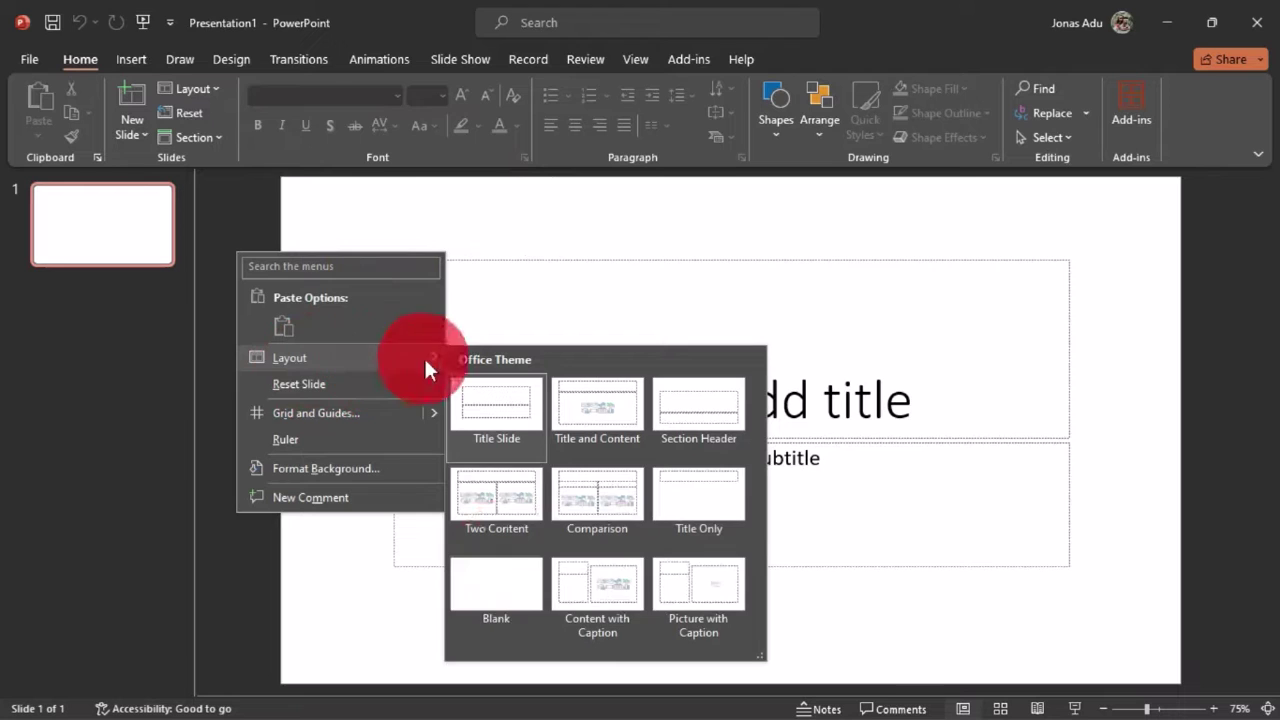
pyautogui.click(505, 596)
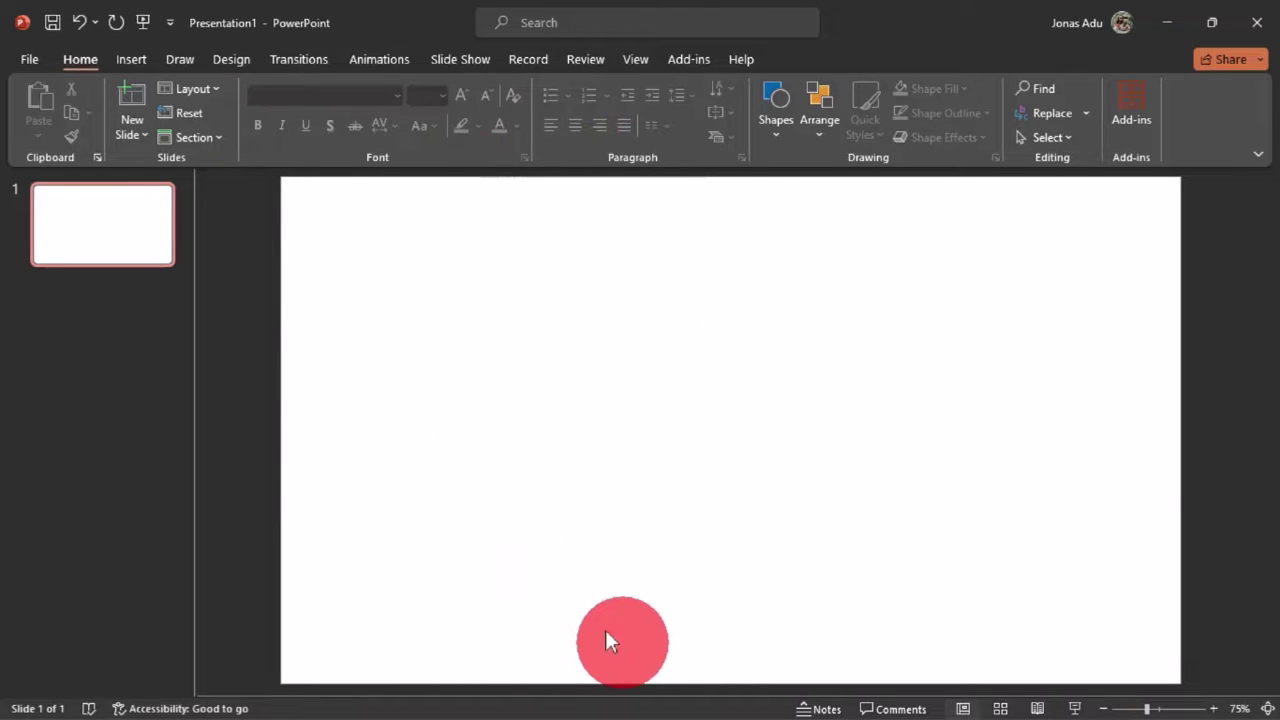
pyautogui.click(133, 60)
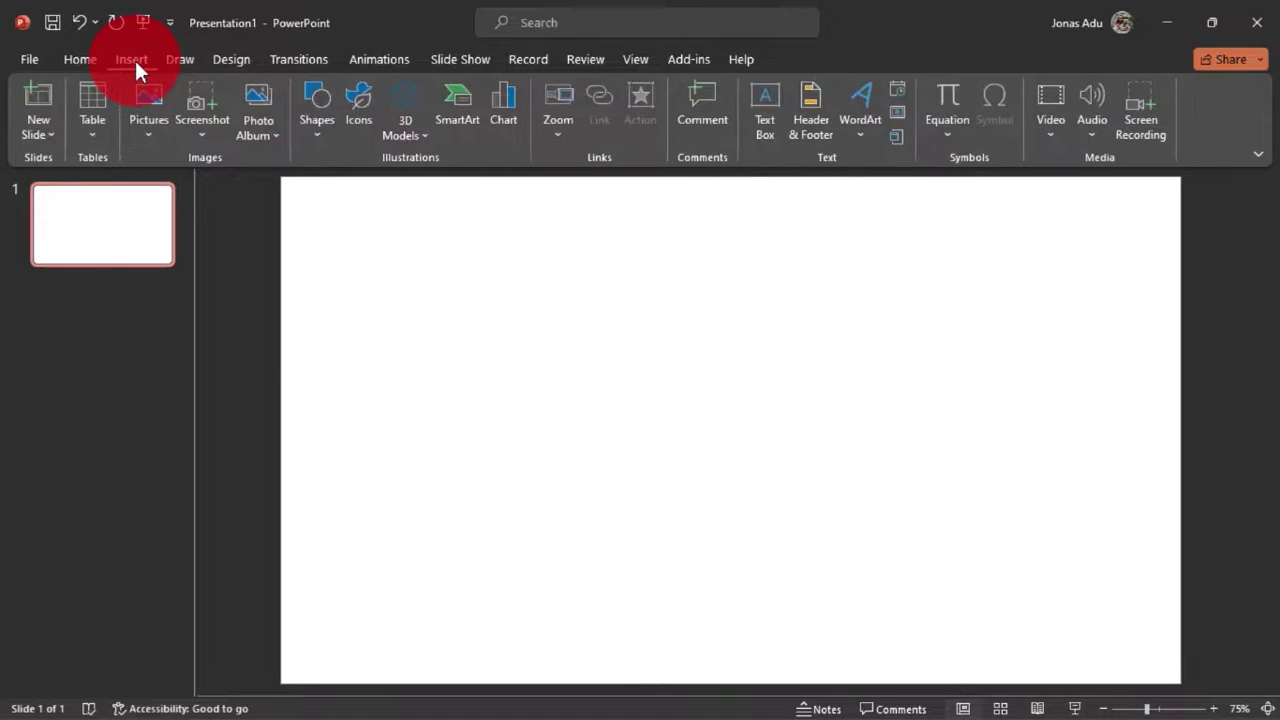
pyautogui.click(507, 104)
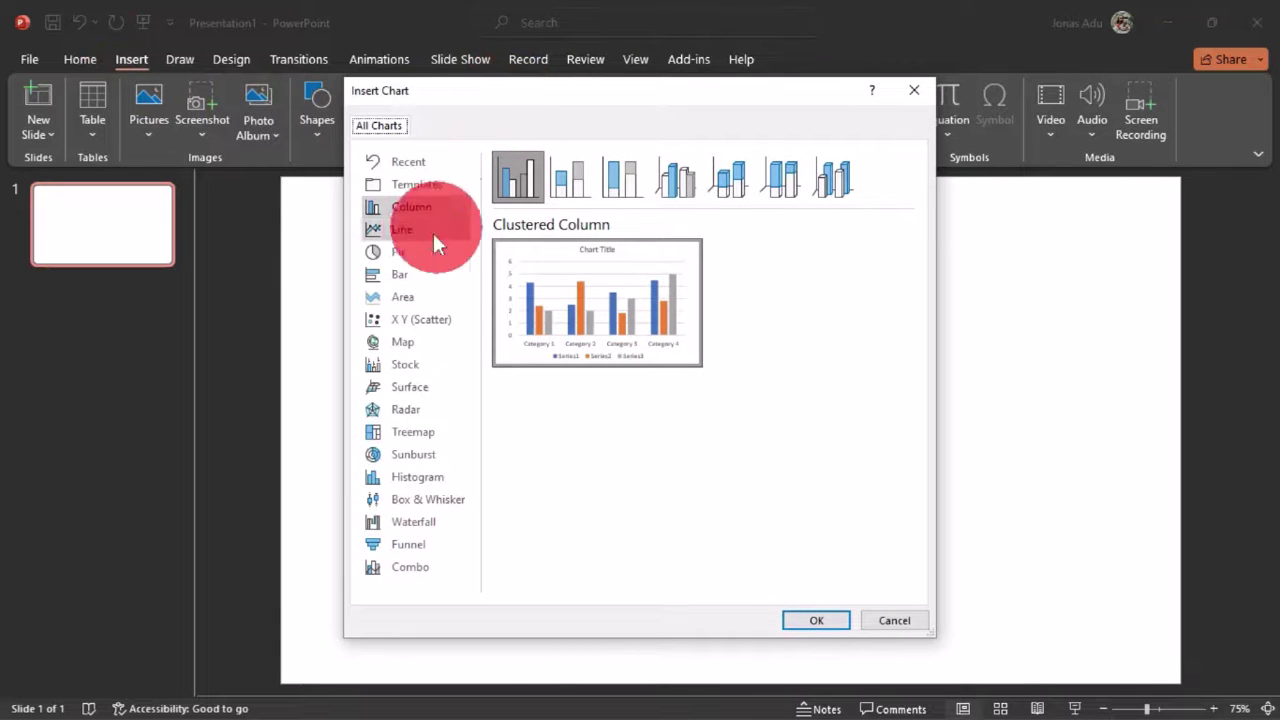
pyautogui.click(409, 252)
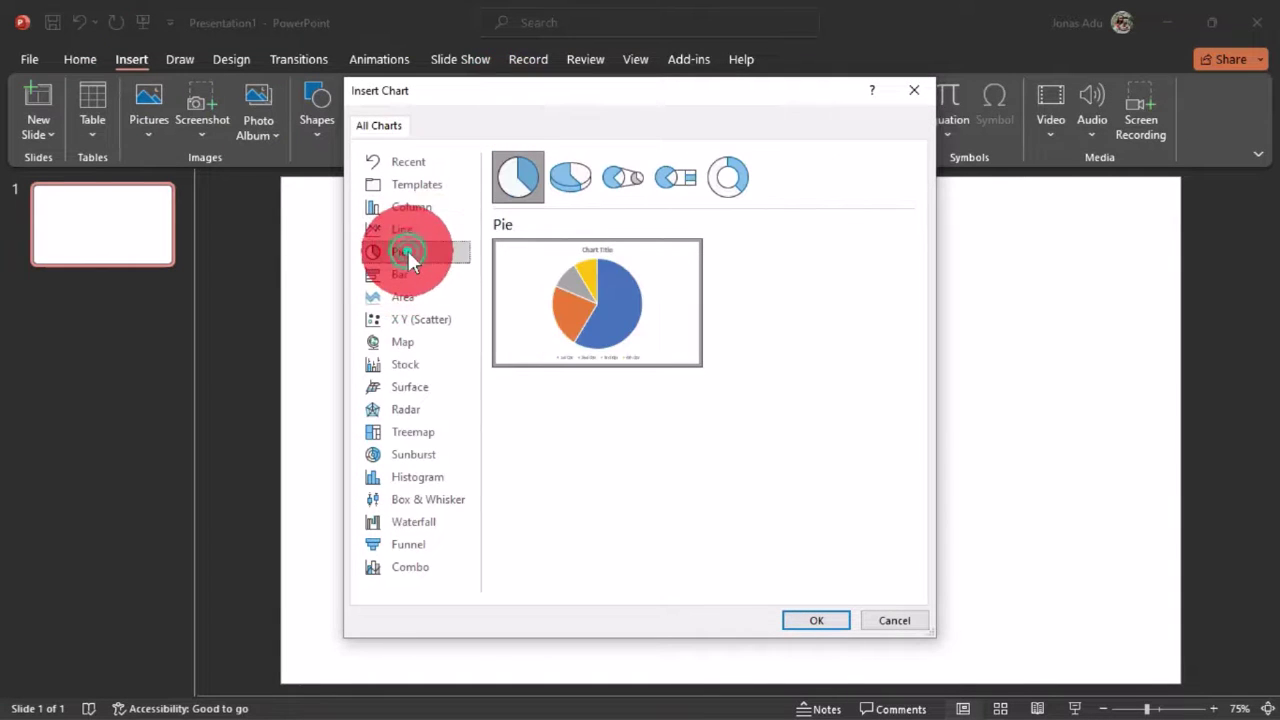
pyautogui.click(810, 620)
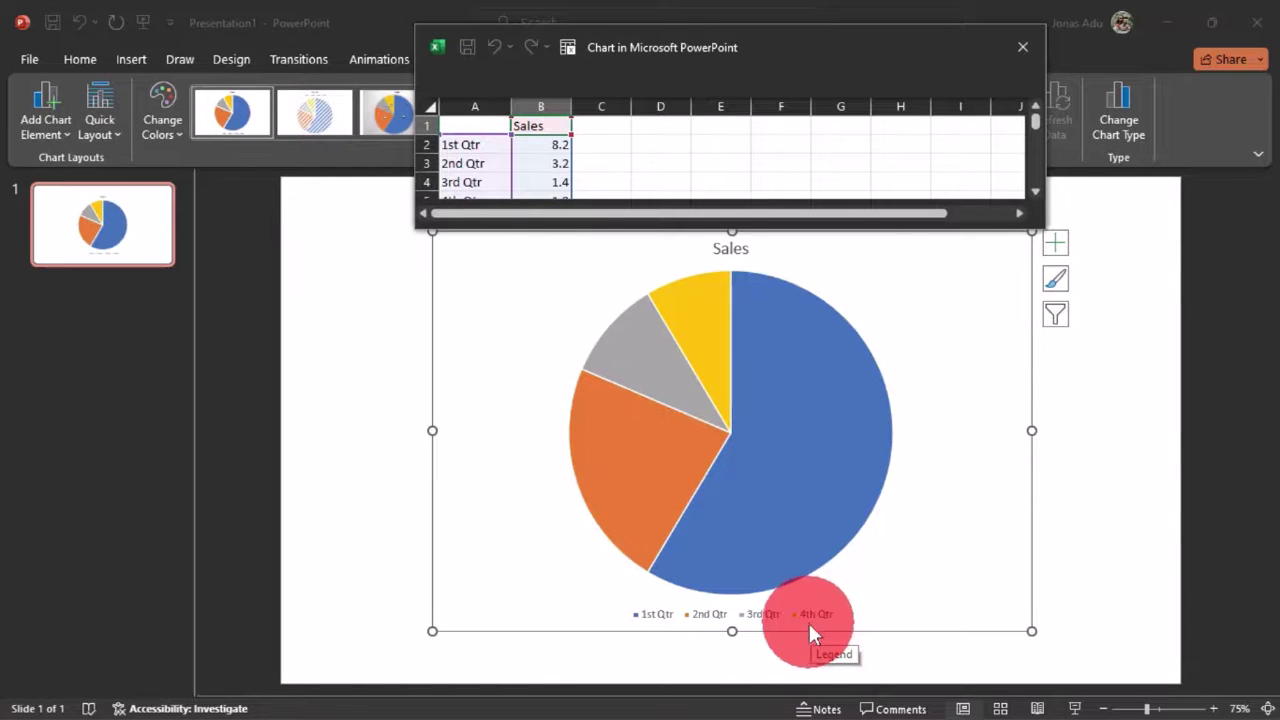
# Move the chart data sheet to the upper left and lengthen it to show rows 1–19.
pyautogui.click(748, 75)
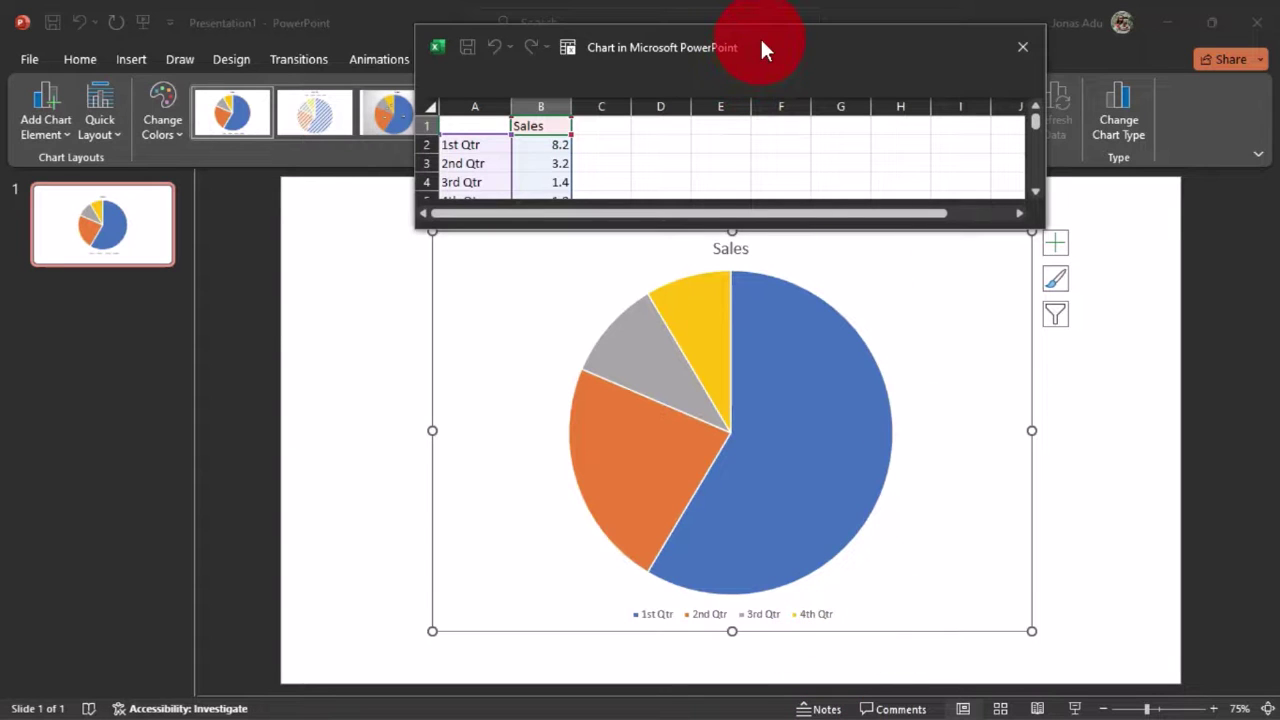
pyautogui.moveTo(764, 46); pyautogui.dragTo(405, 42)
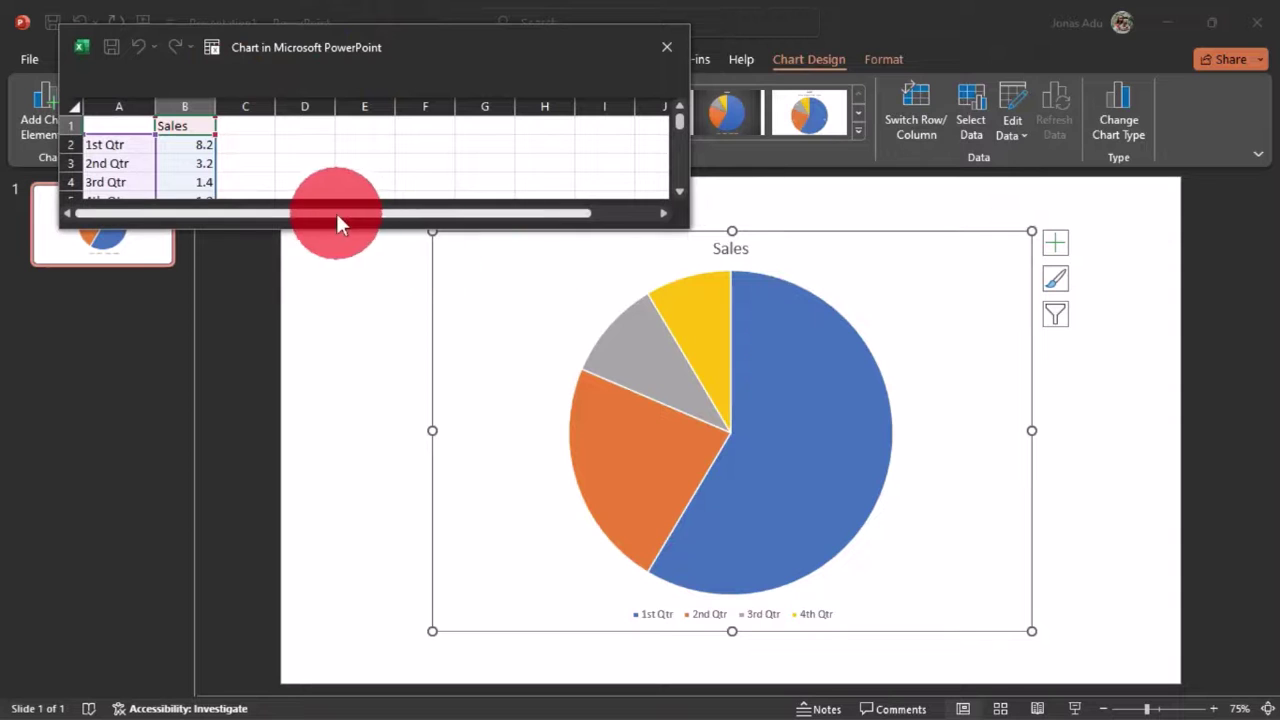
pyautogui.moveTo(332, 227); pyautogui.dragTo(332, 493)
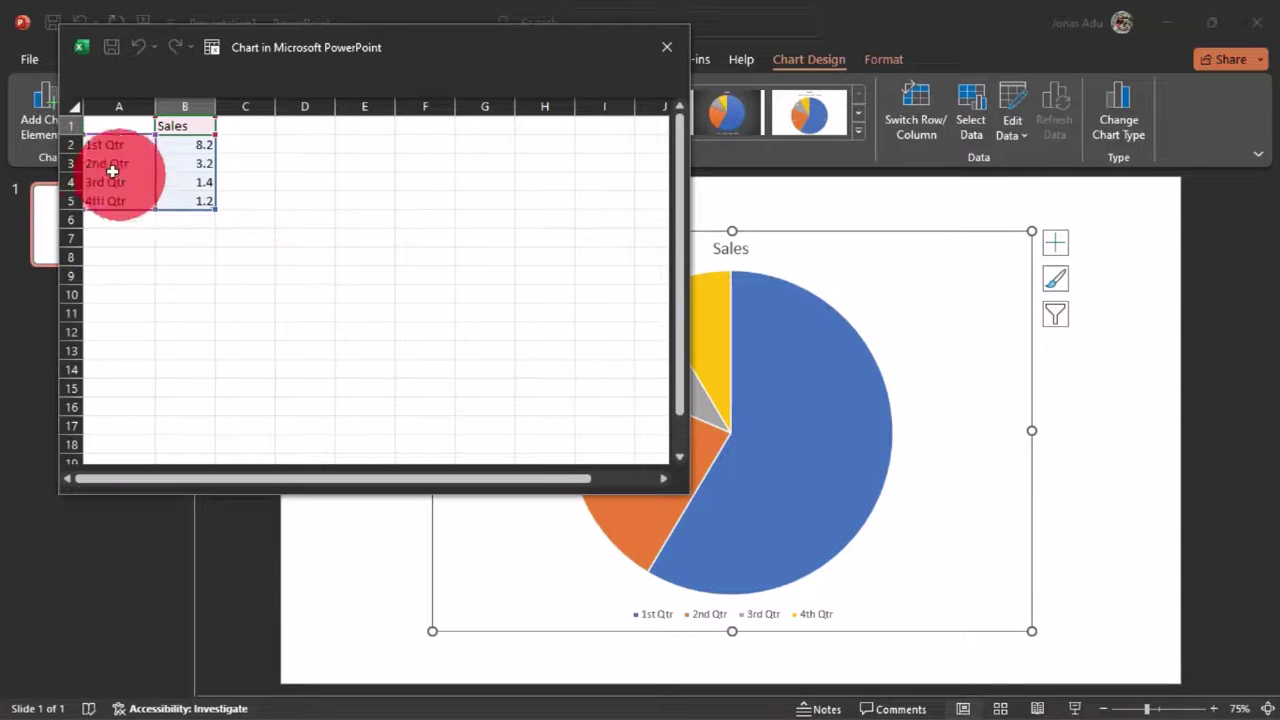
pyautogui.moveTo(412, 42); pyautogui.dragTo(356, 40)
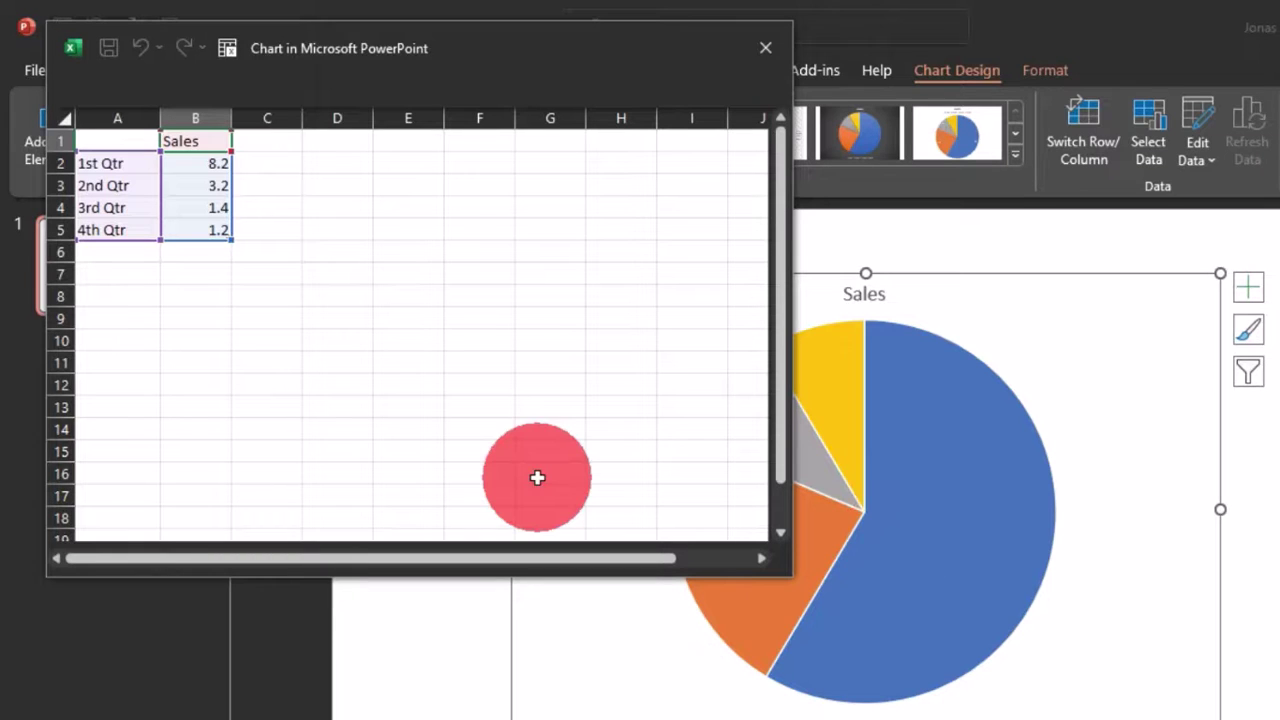
# Enter 1 in B2 and fill it down to B11, giving ten Sales values of 1.
pyautogui.click(194, 162)
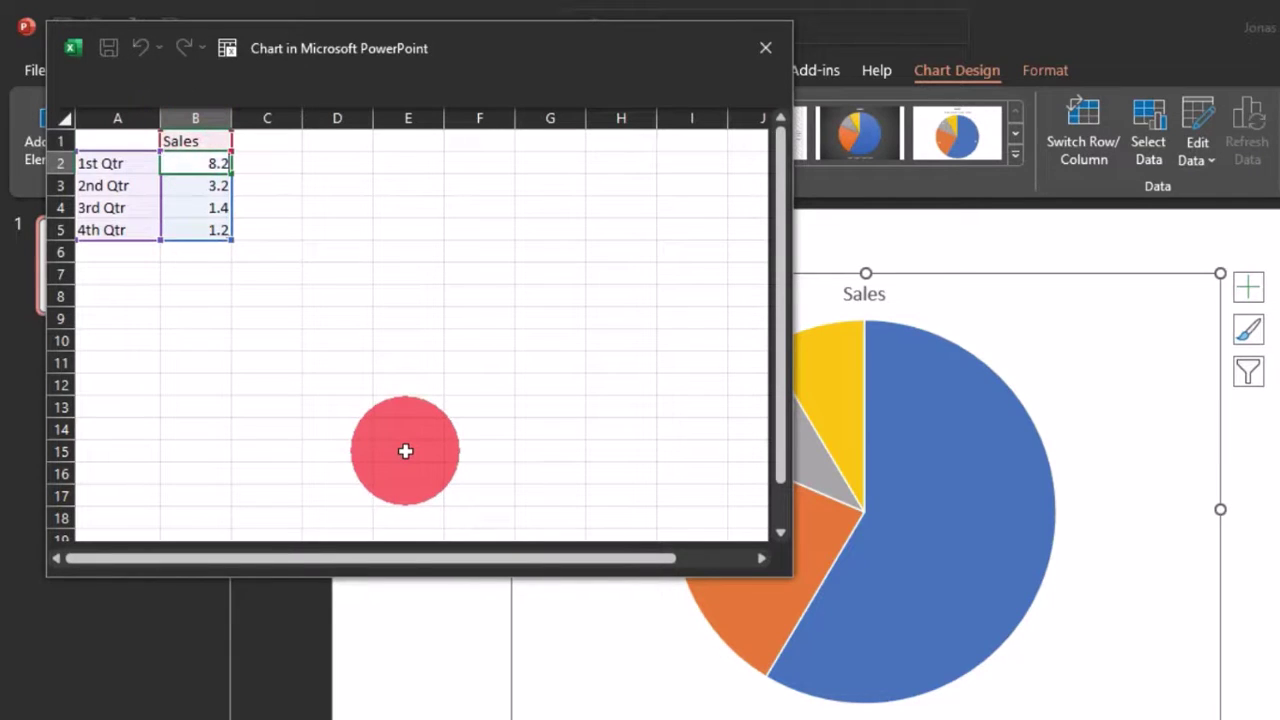
pyautogui.write('1')
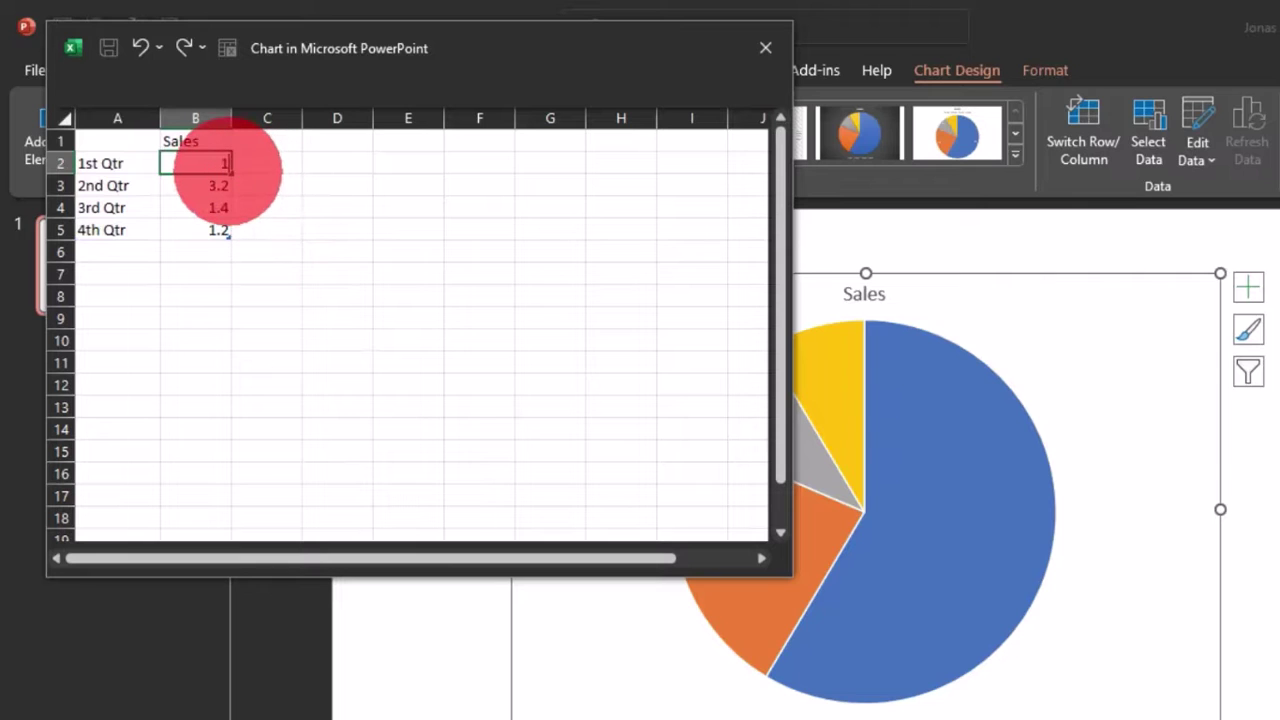
pyautogui.moveTo(232, 175); pyautogui.dragTo(236, 363)
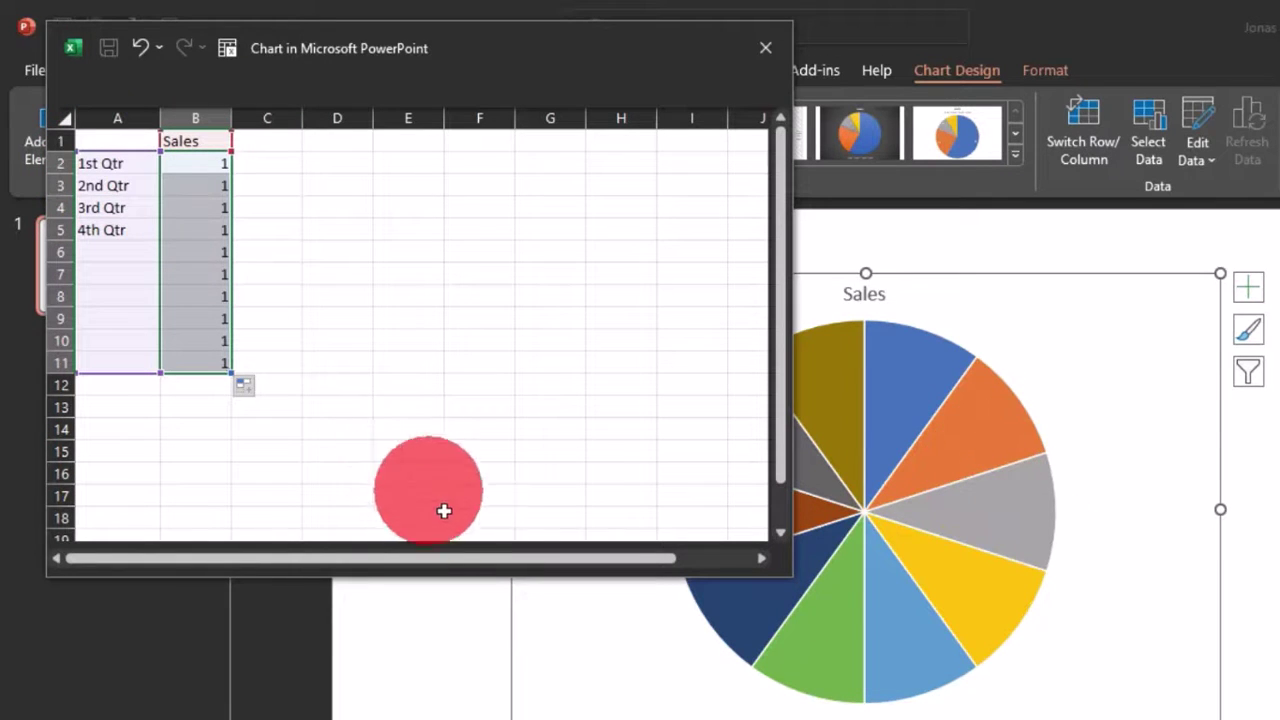
pyautogui.click(262, 142)
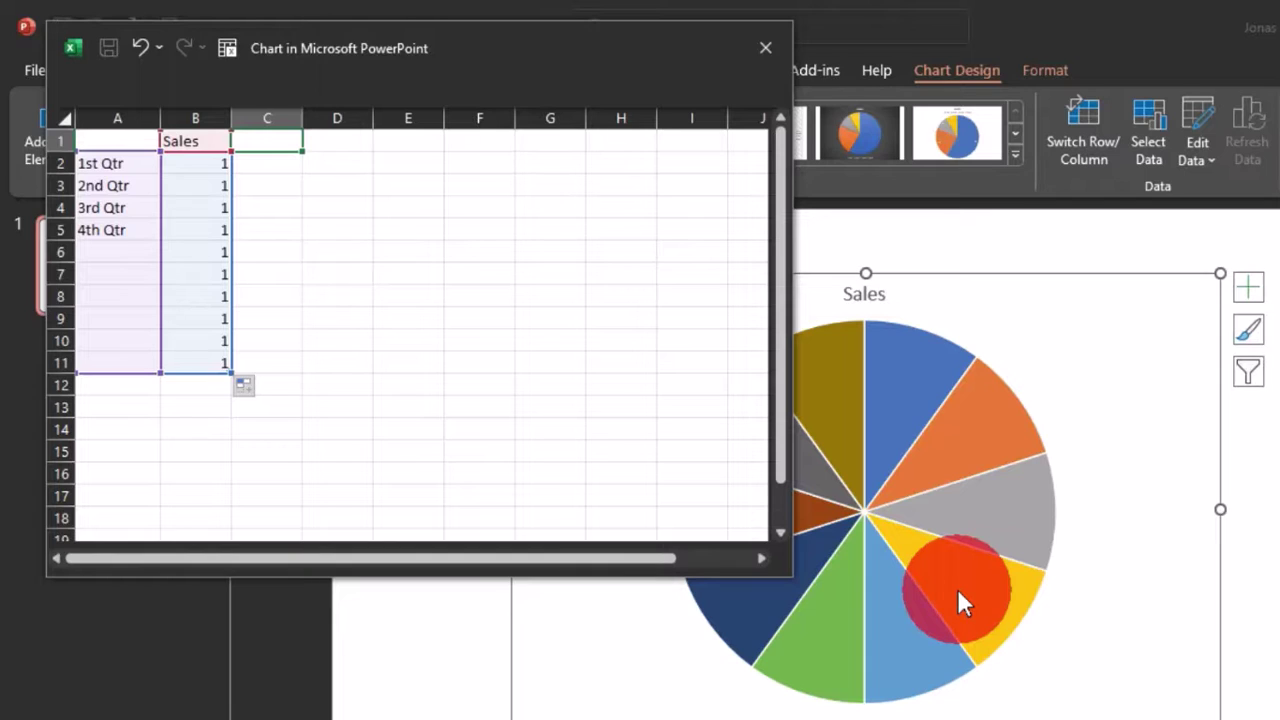
# Type the header 'Names' in C1 and enter a person's name in each of C2–C6.
pyautogui.write('Nam')
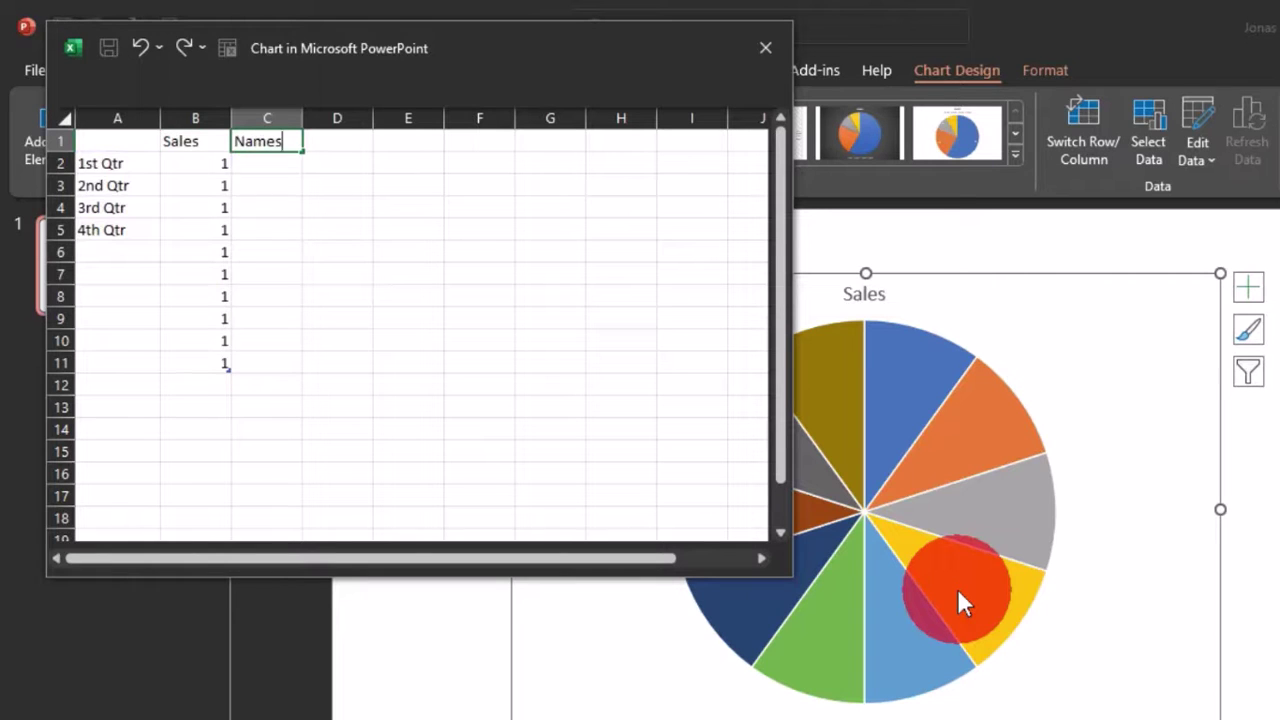
pyautogui.write('es')
pyautogui.press('Return')
pyautogui.write('Junior')
pyautogui.press('Return')
pyautogui.write('Senior')
pyautogui.press('Return')
pyautogui.write('Maw')
pyautogui.press('Return')
pyautogui.write('Madam')
pyautogui.press('Return')
pyautogui.write('Jessica')
pyautogui.press('Return')
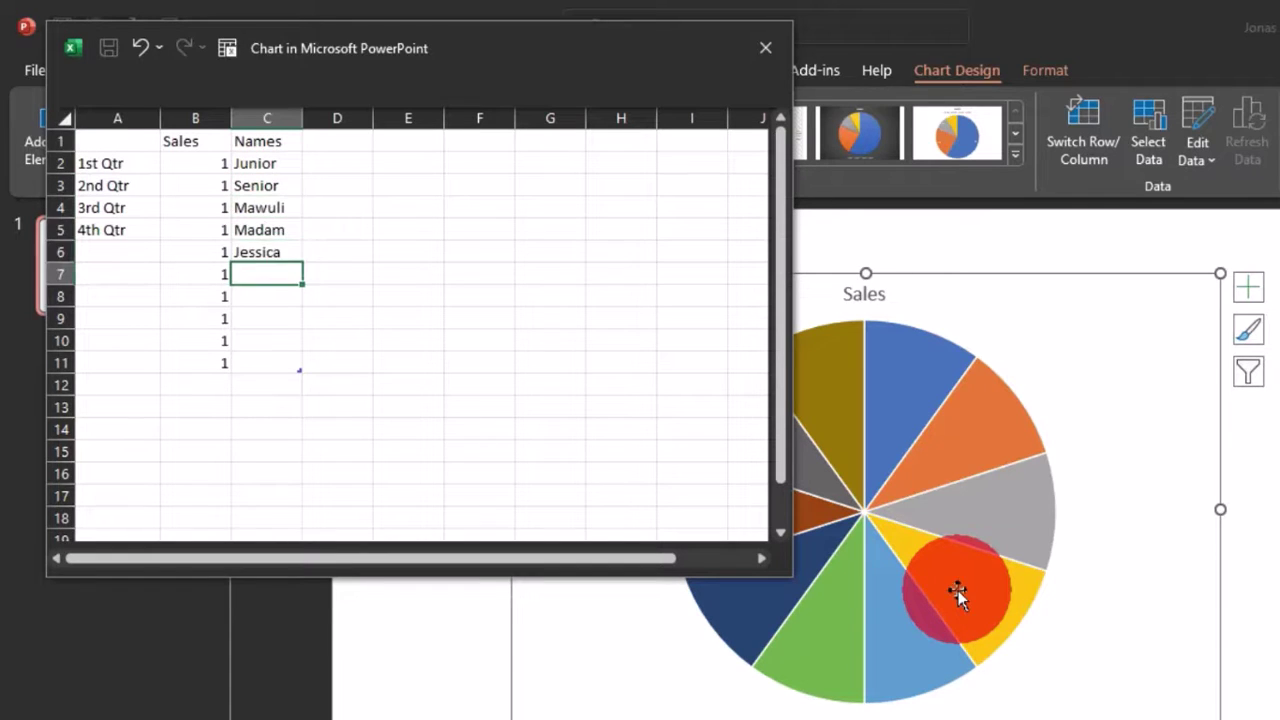
# Enter the remaining five names in cells C7 through C11.
pyautogui.write('Shirly')
pyautogui.press('Return')
pyautogui.write('Mayaa')
pyautogui.press('Return')
pyautogui.write('Floresita')
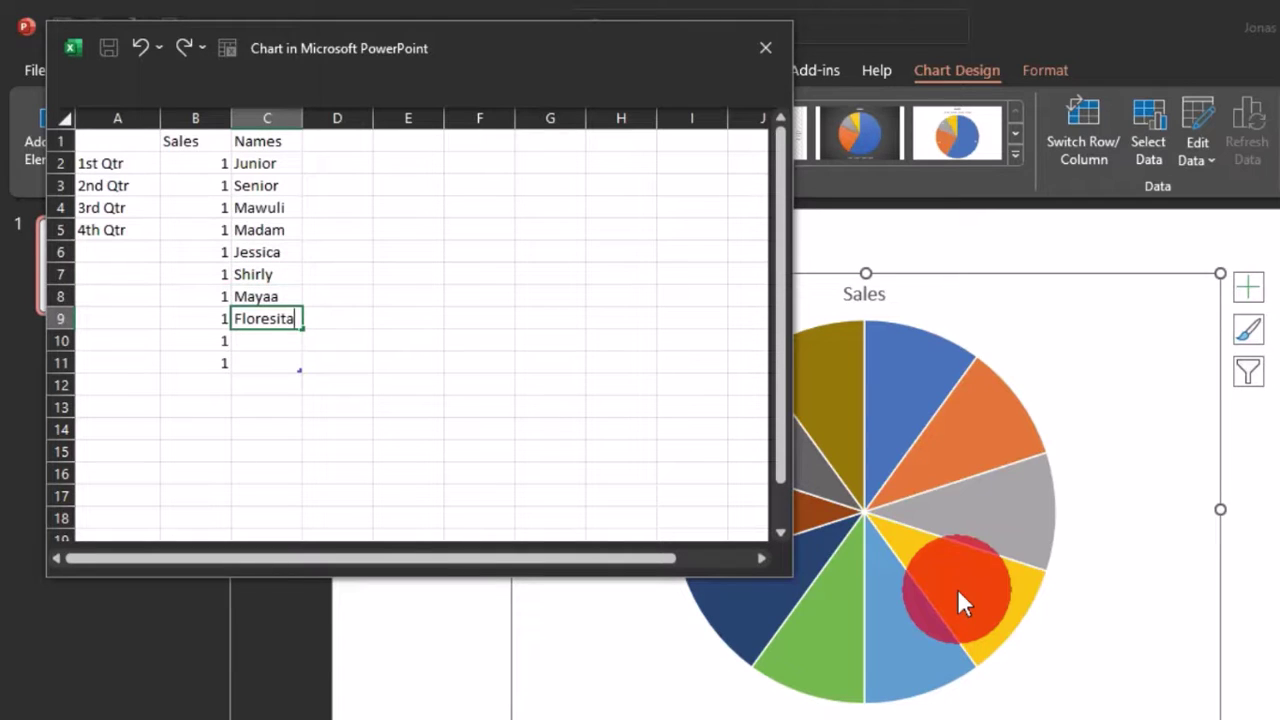
pyautogui.press('Return')
pyautogui.write('Isaac')
pyautogui.press('Return')
pyautogui.write('Yirn')
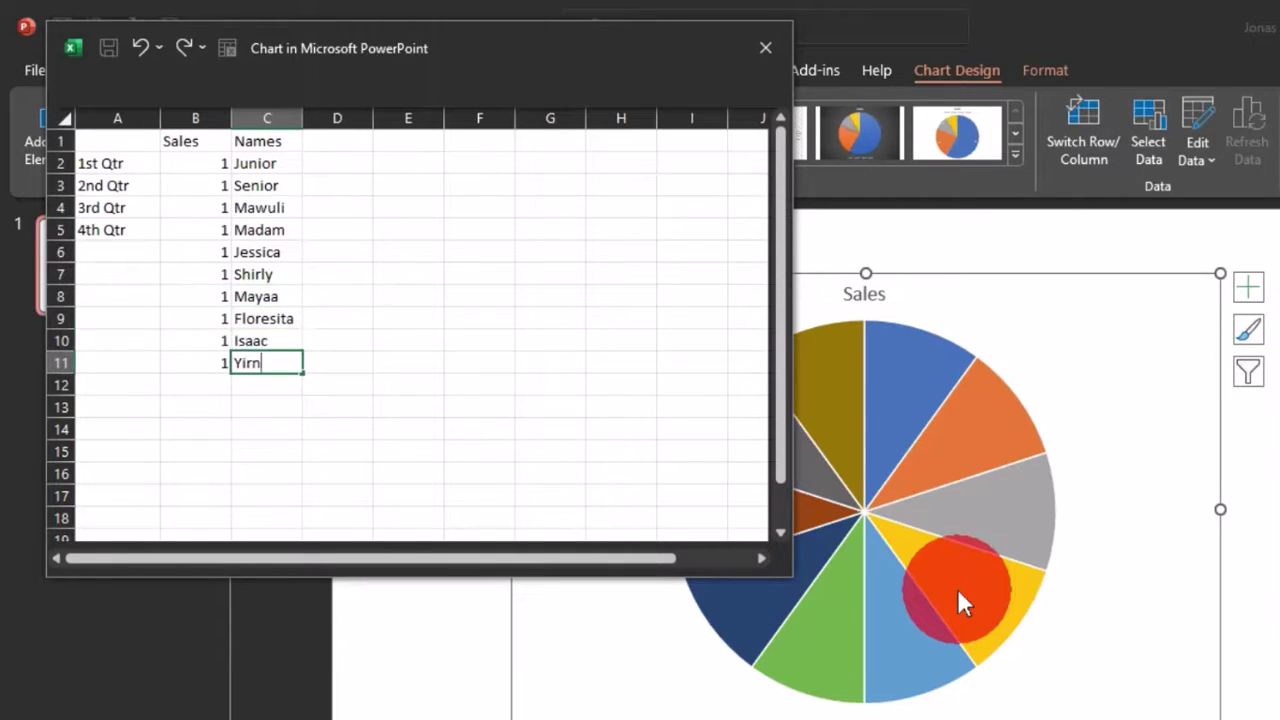
pyautogui.press('BackSpace')
pyautogui.write('enkyi')
pyautogui.press('Return')
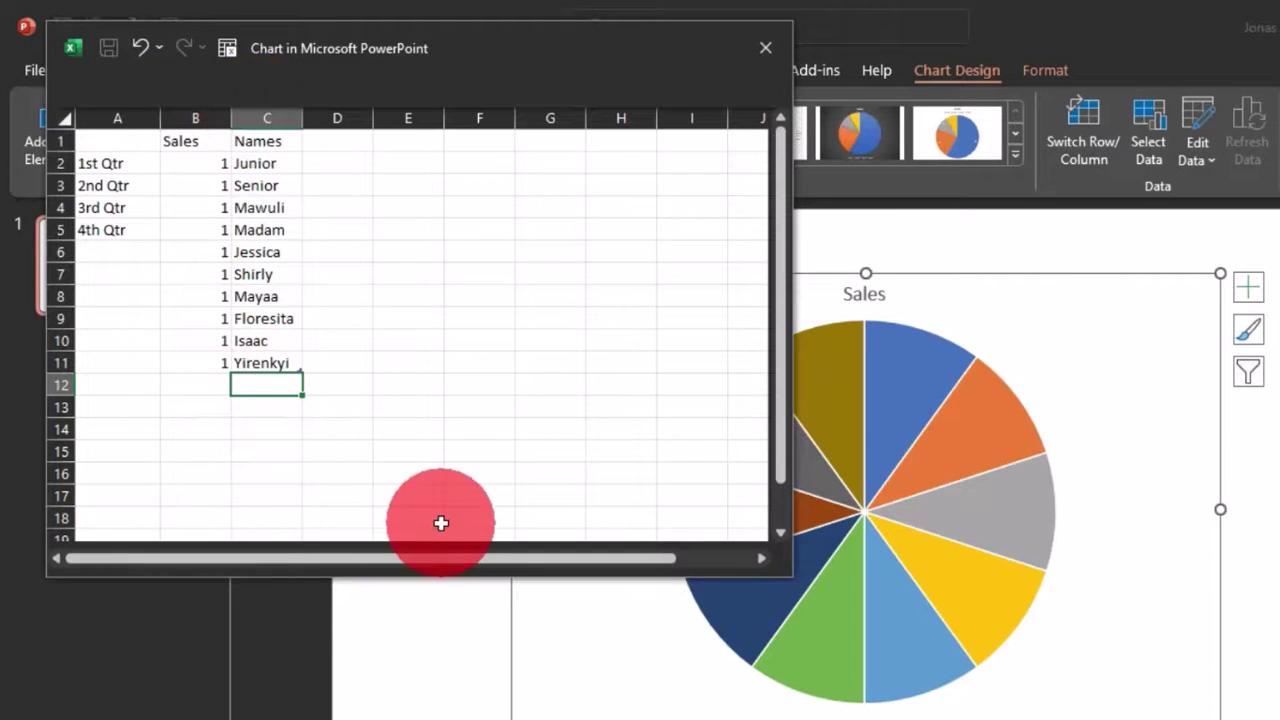
# Close the data sheet and delete the chart's Sales title and its legend.
pyautogui.click(763, 47)
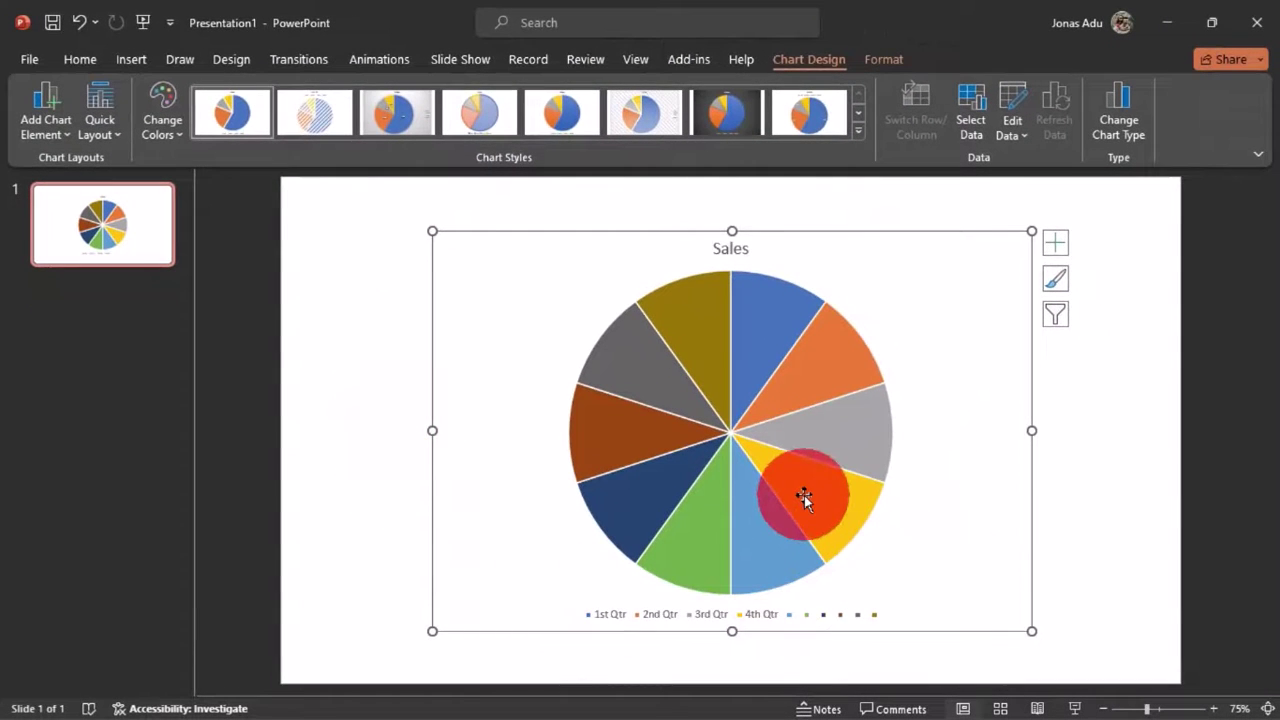
pyautogui.moveTo(912, 560)
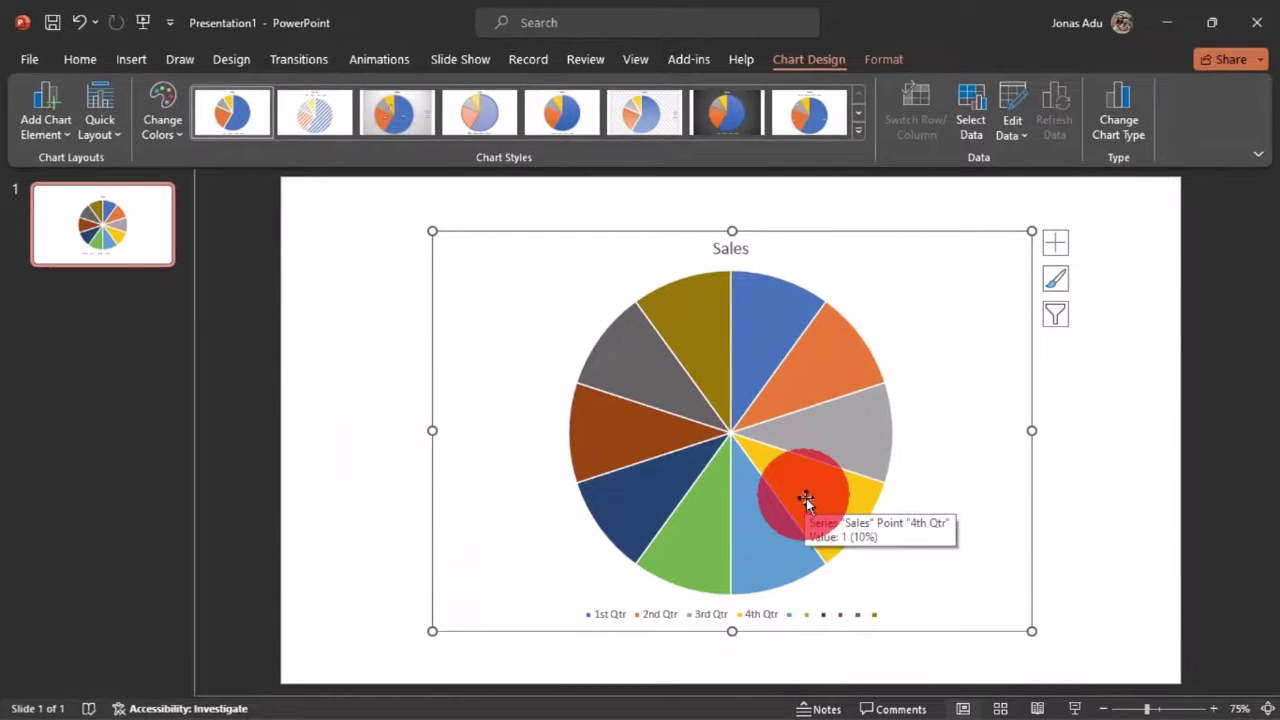
pyautogui.click(728, 249)
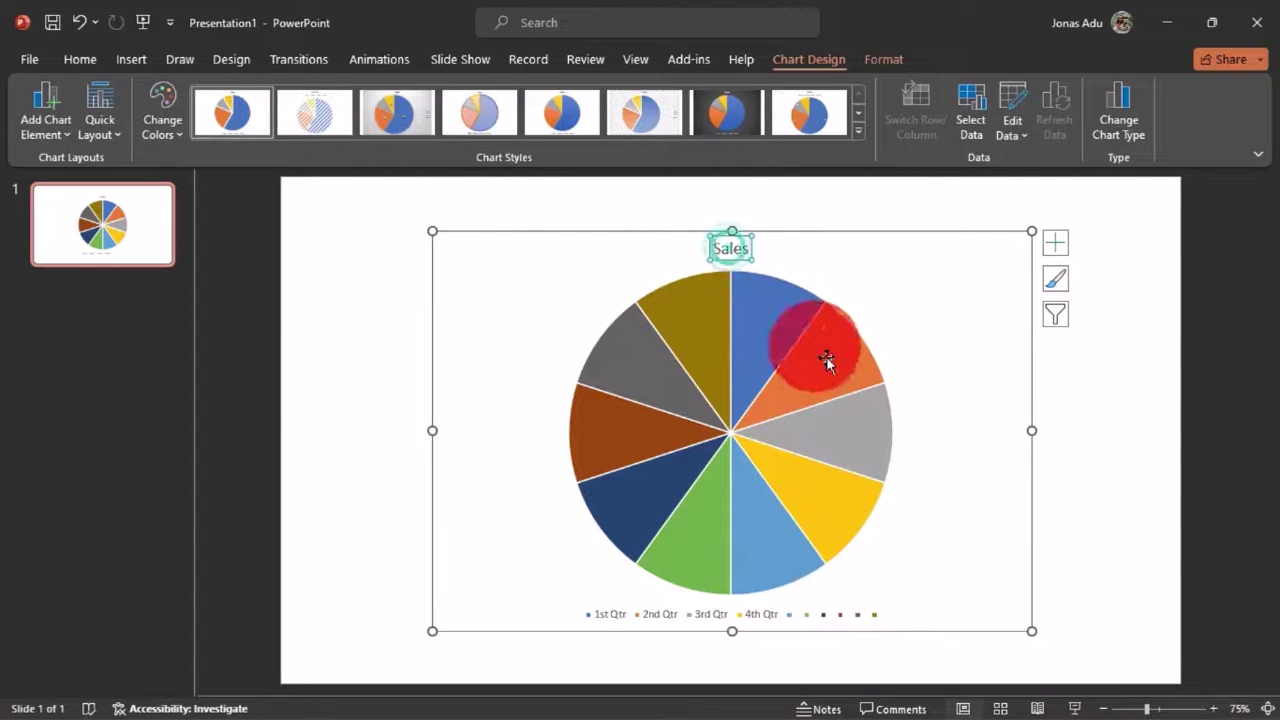
pyautogui.press('Delete')
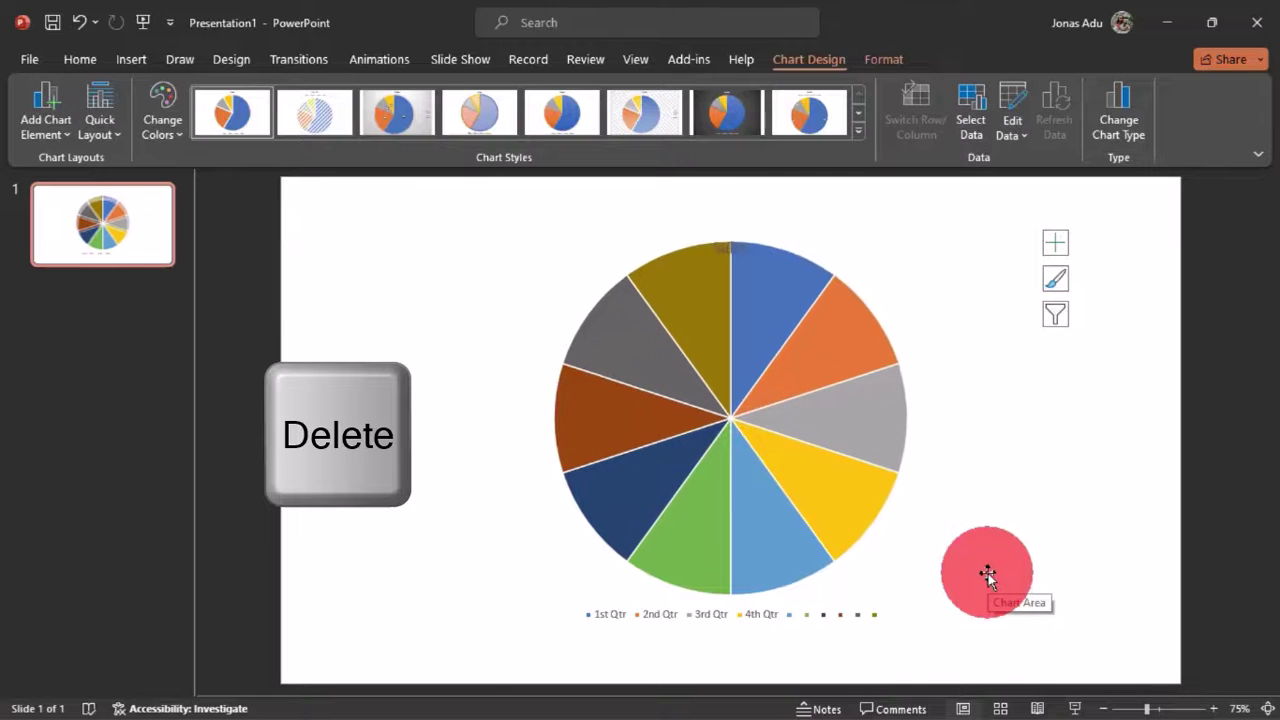
pyautogui.click(657, 616)
pyautogui.press('Delete')
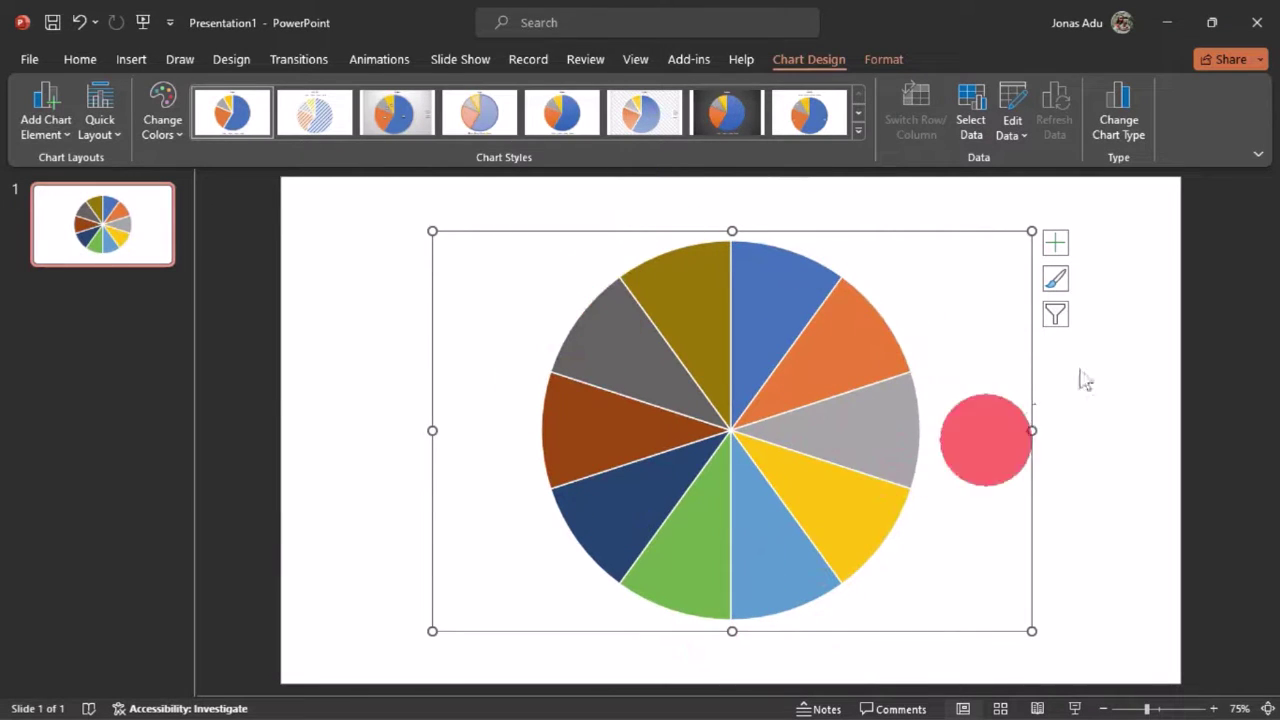
# In Data Labels More Options, uncheck Value and check Value From Cells.
pyautogui.click(1052, 241)
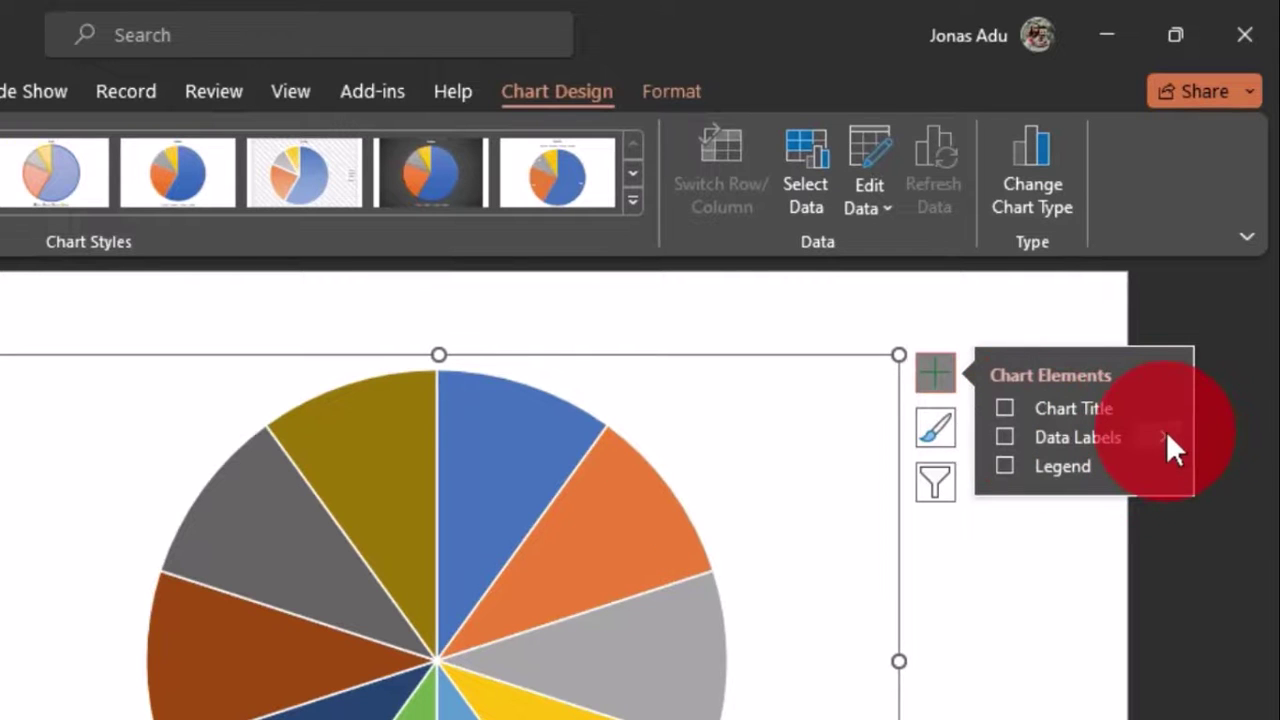
pyautogui.click(1166, 431)
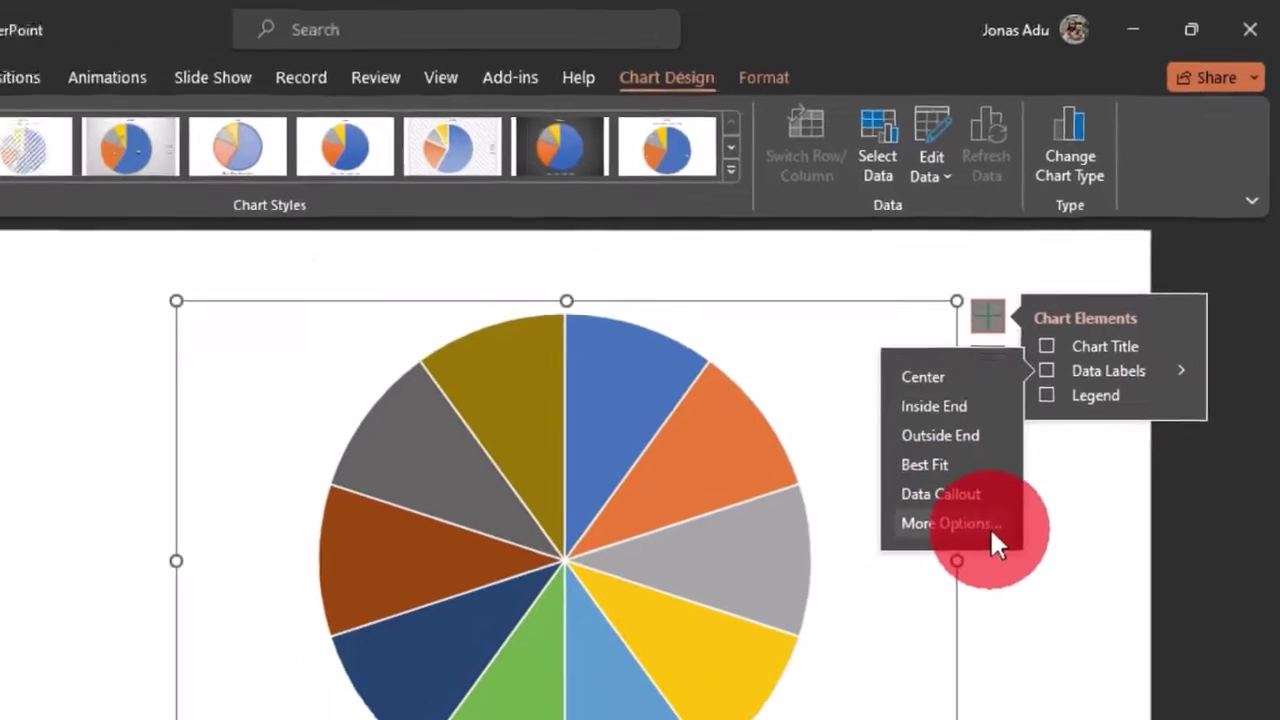
pyautogui.click(1058, 406)
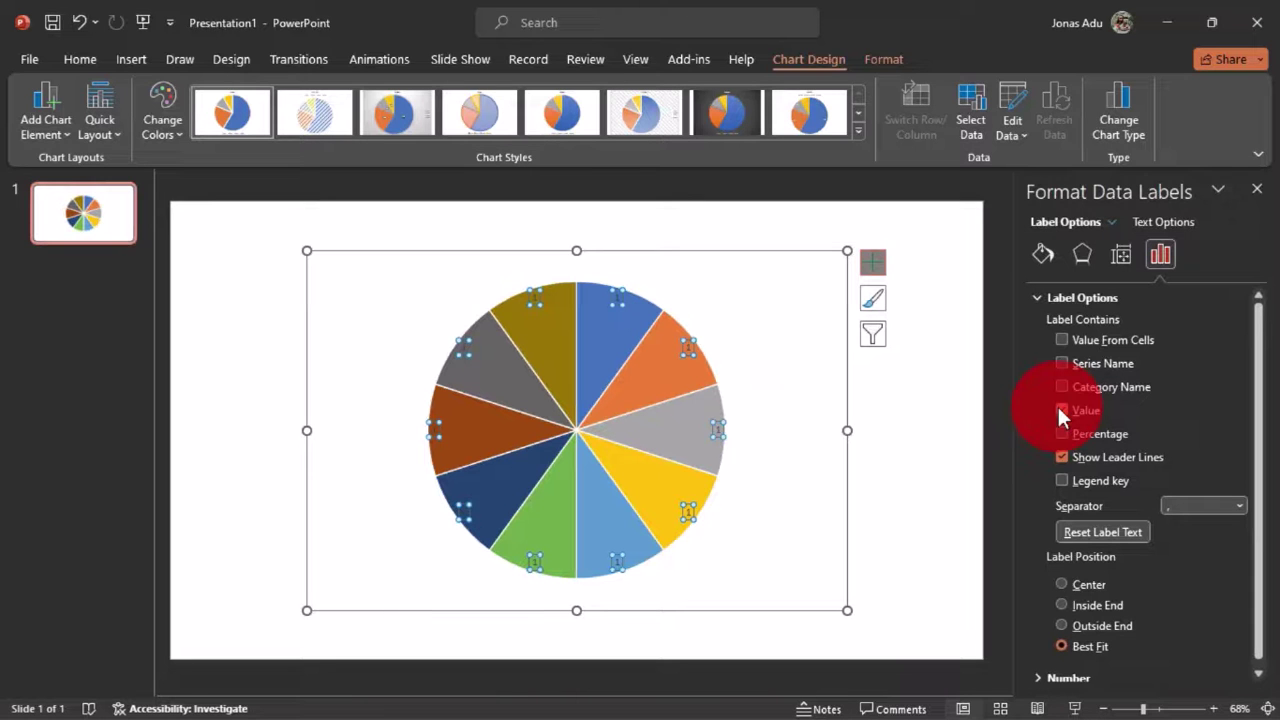
pyautogui.click(1070, 418)
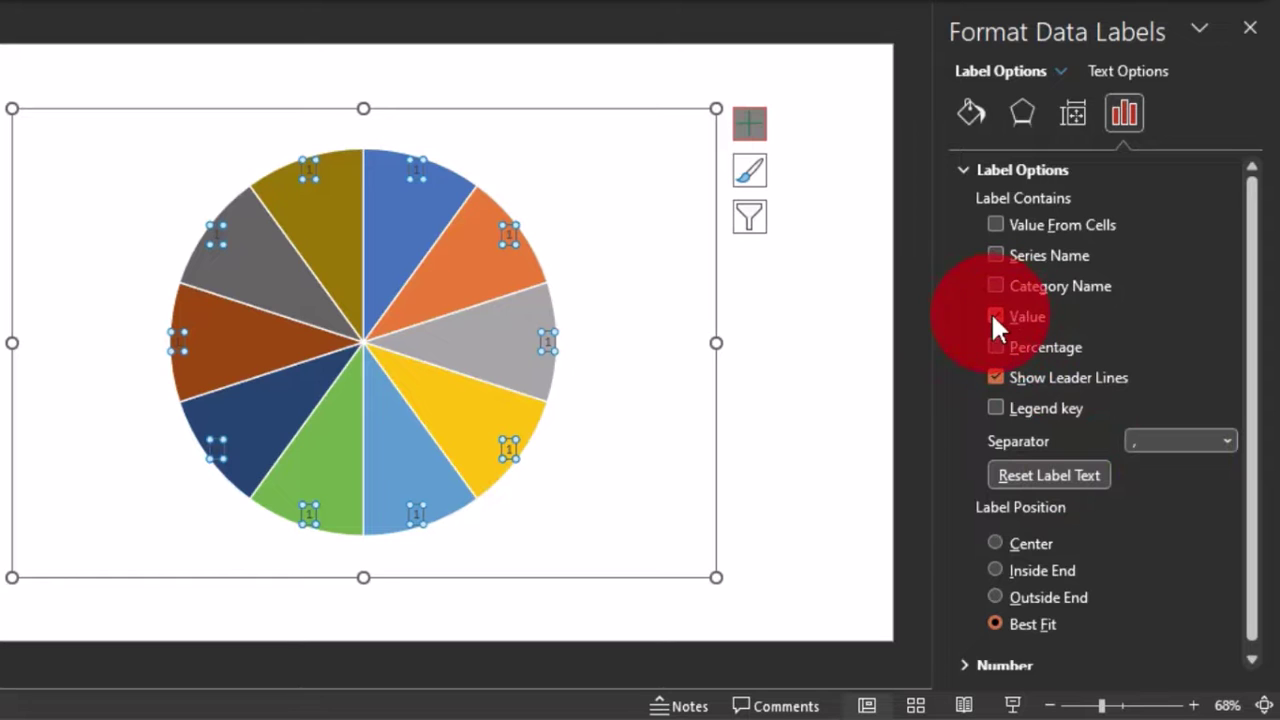
pyautogui.click(993, 315)
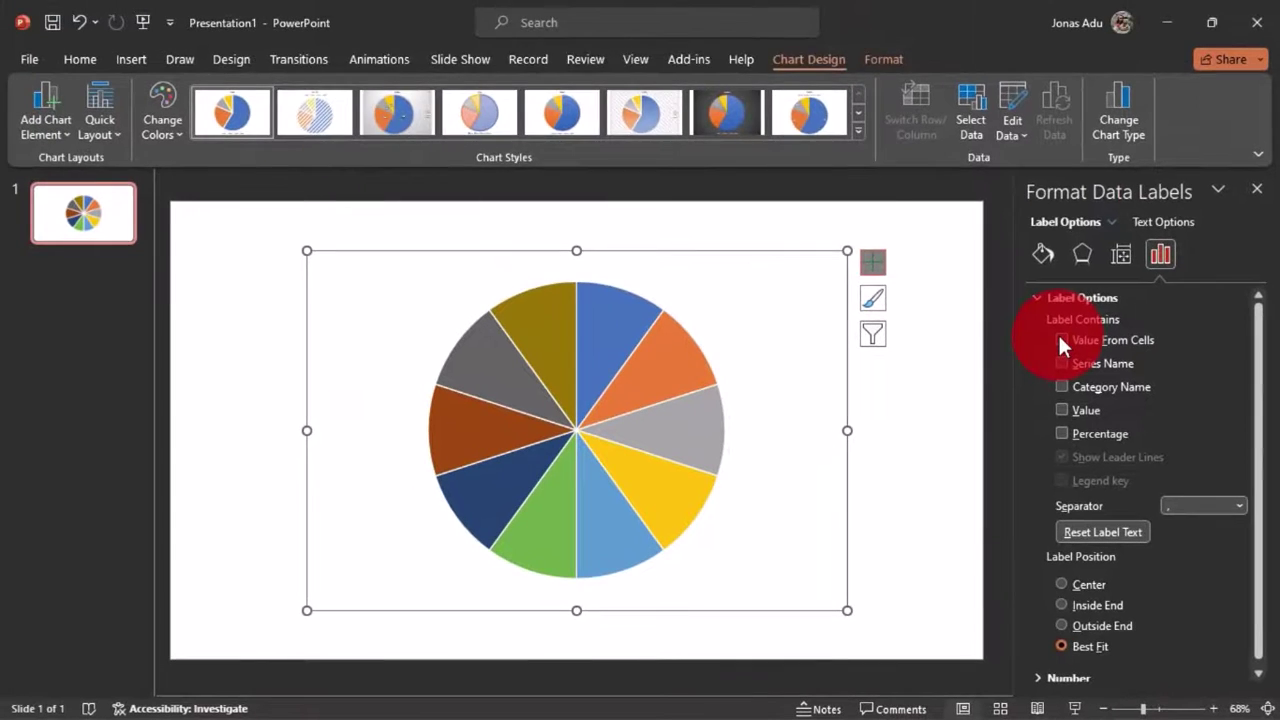
pyautogui.click(1061, 340)
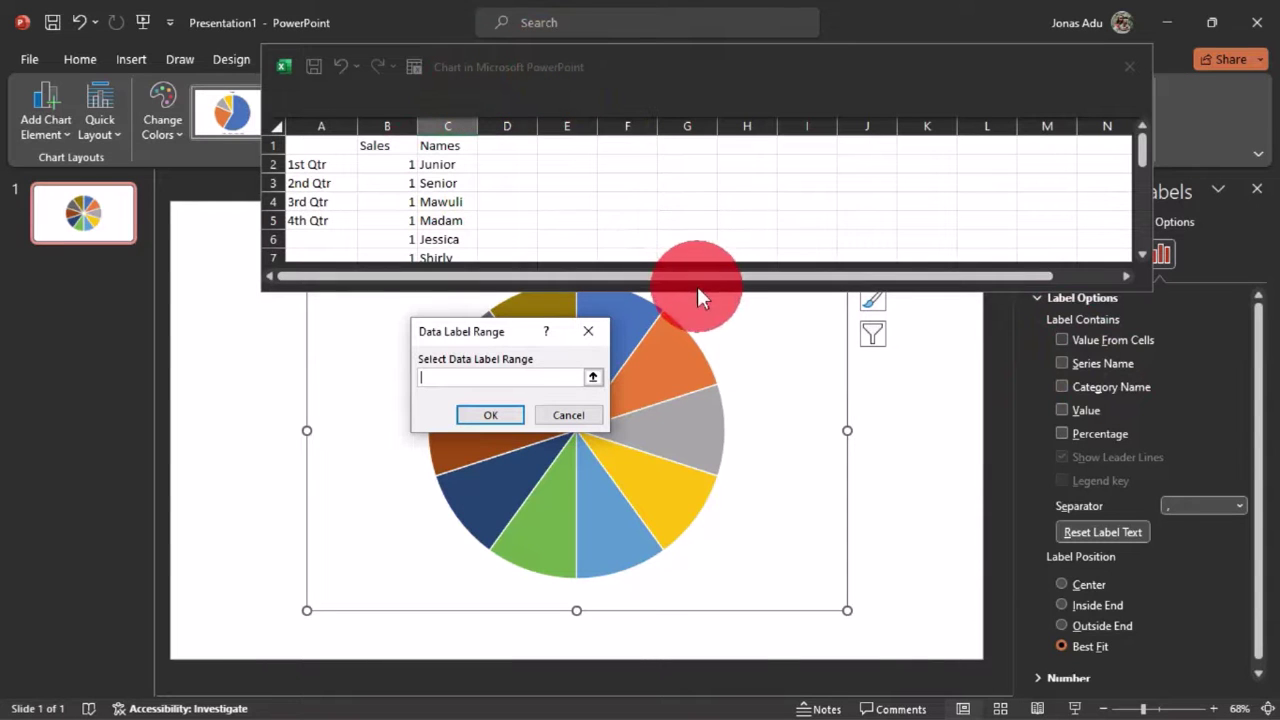
# Set the data label range to C2:C11, confirm it, and close the chart data sheet.
pyautogui.moveTo(697, 286); pyautogui.dragTo(686, 414)
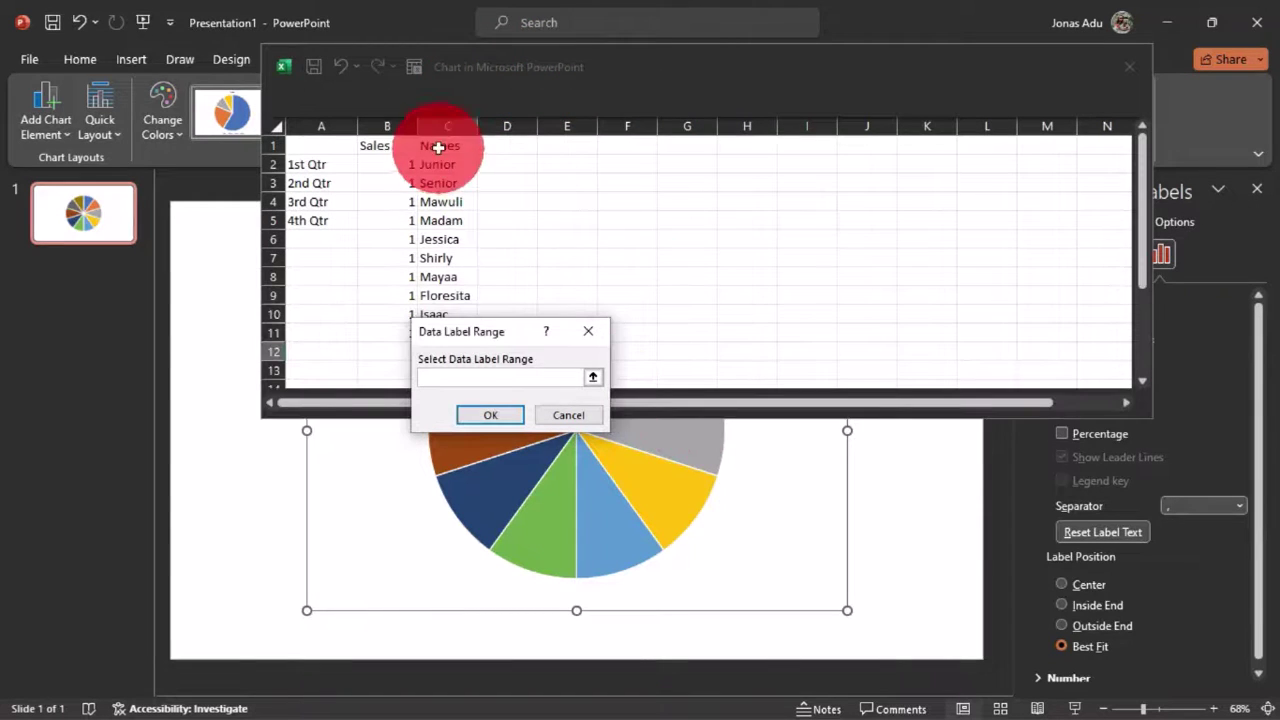
pyautogui.moveTo(510, 331); pyautogui.dragTo(540, 474)
pyautogui.moveTo(436, 164); pyautogui.dragTo(451, 331)
pyautogui.click(514, 557)
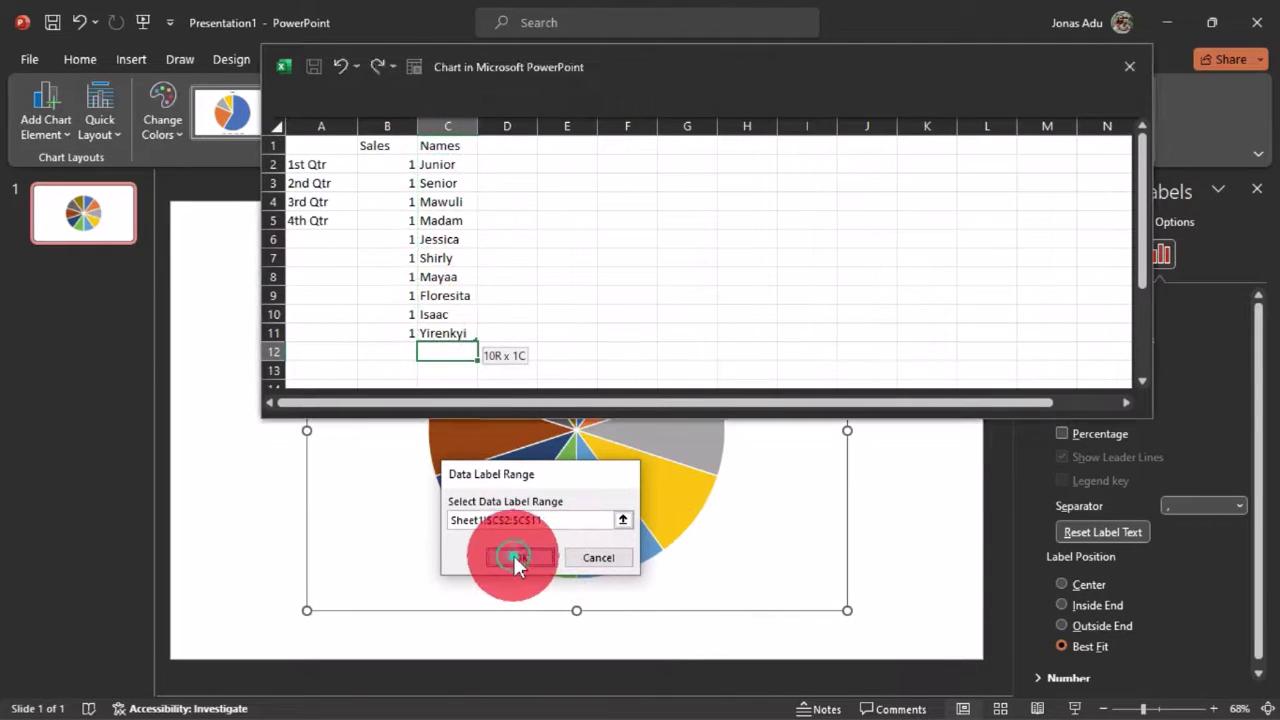
pyautogui.click(869, 61)
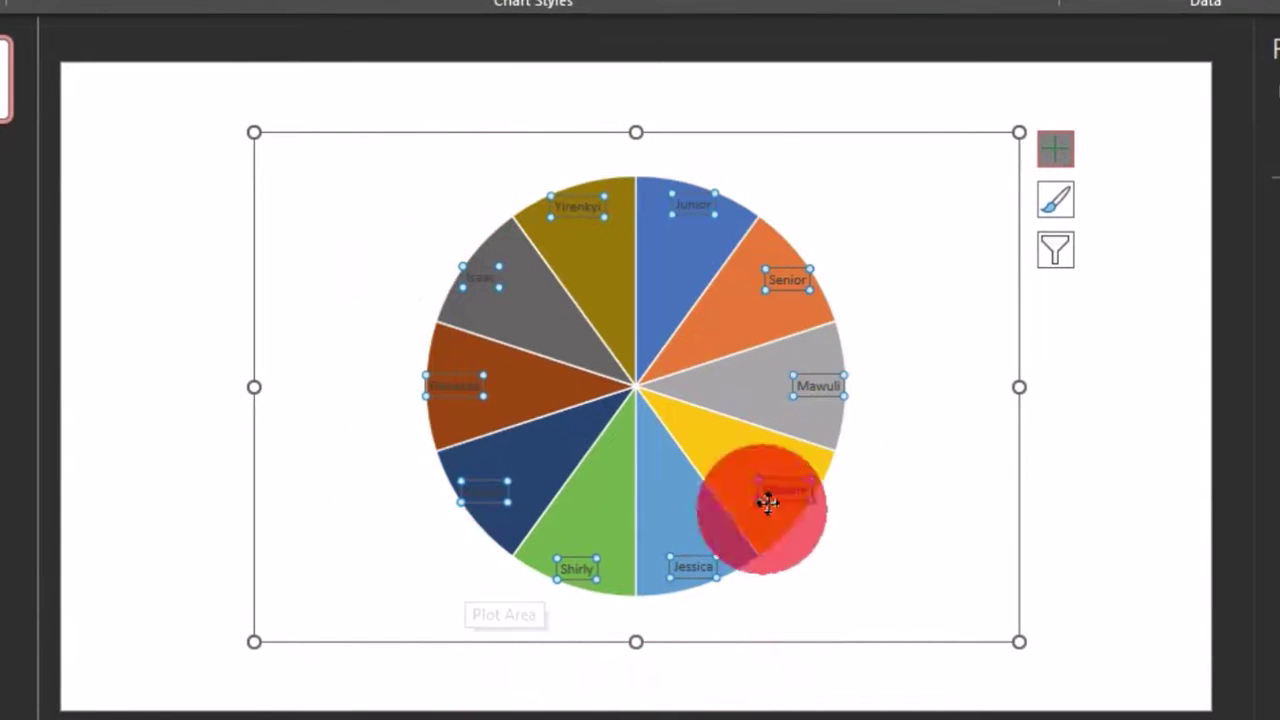
pyautogui.moveTo(512, 548)
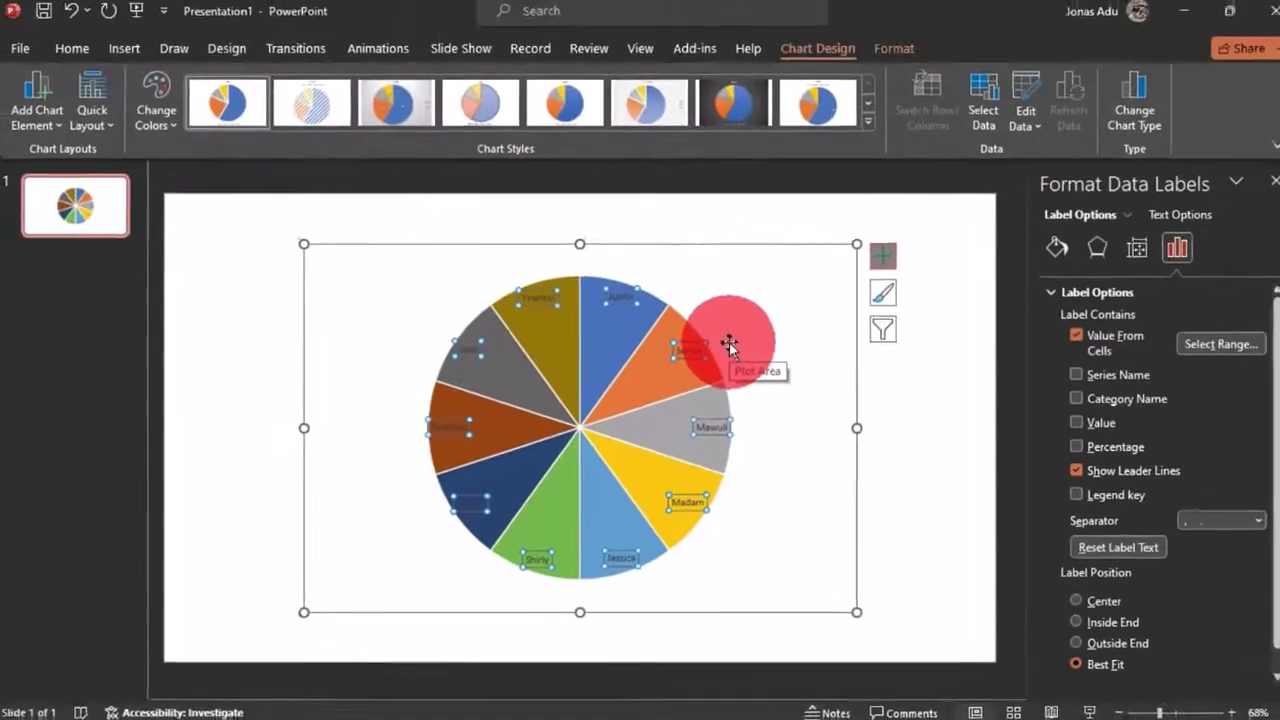
# Set the slice label font to Aptos Narrow at size 24.
pyautogui.click(70, 60)
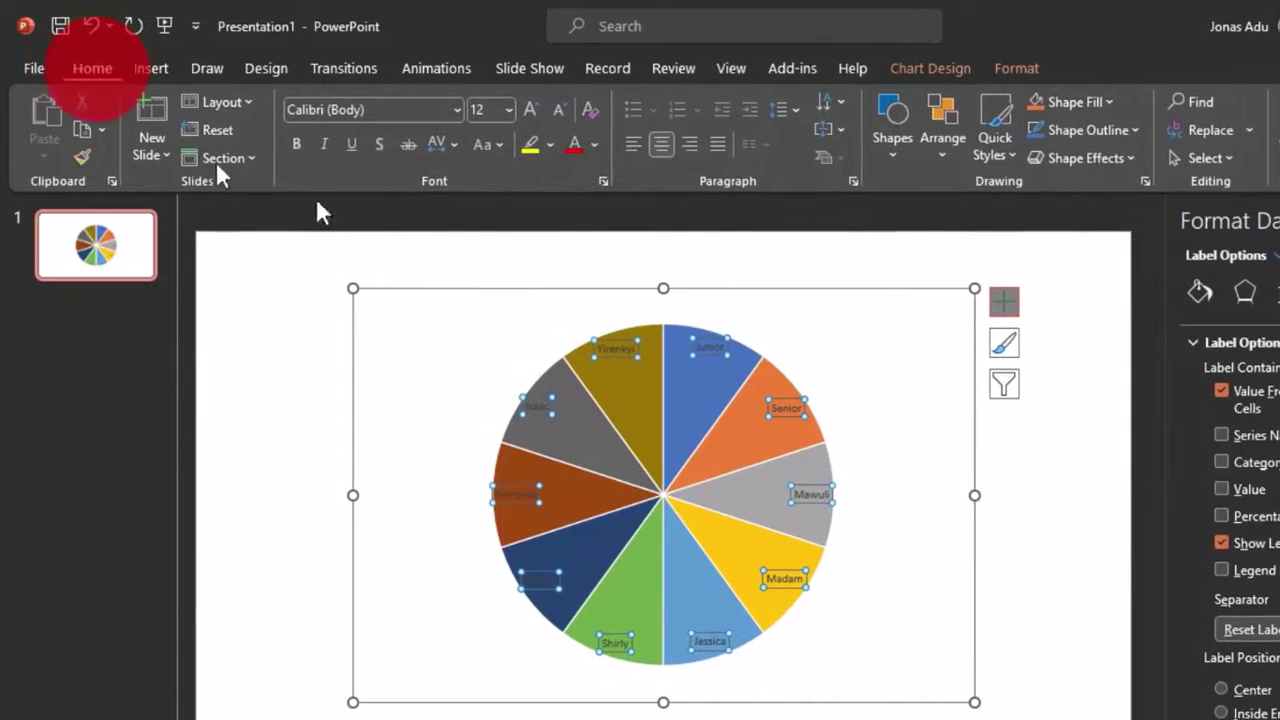
pyautogui.click(458, 108)
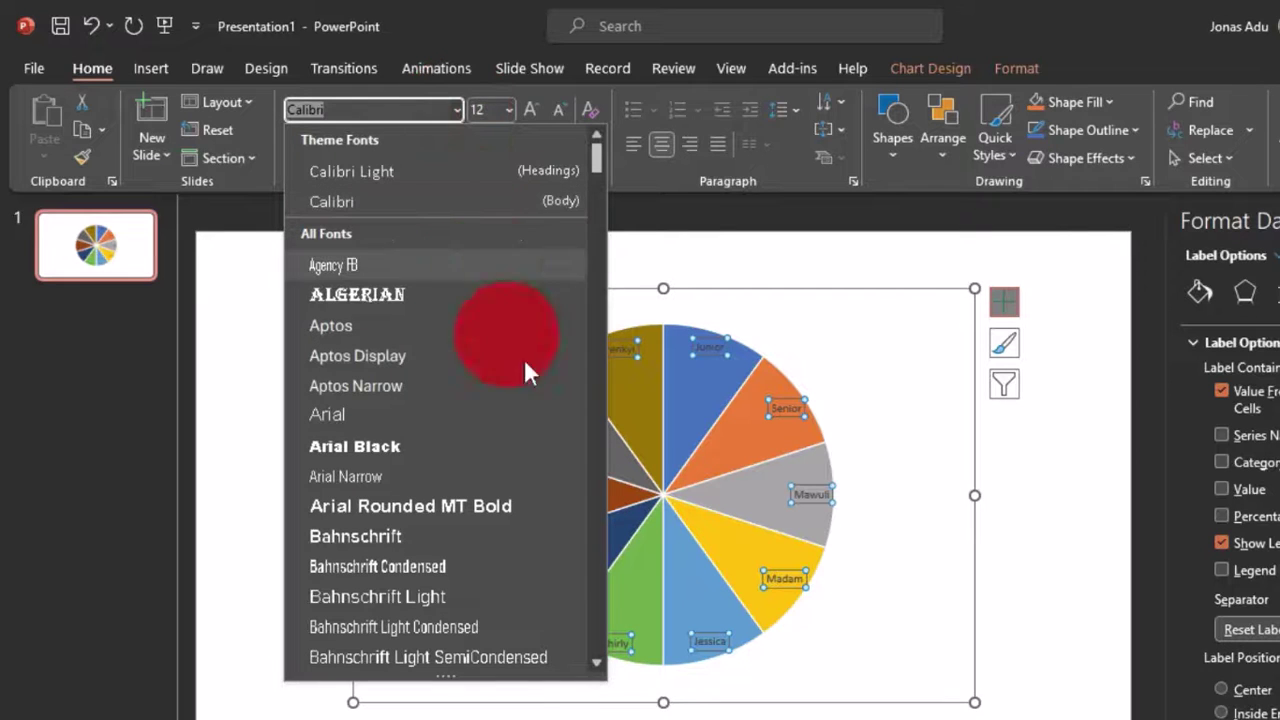
pyautogui.scroll(-1, 425, 555)
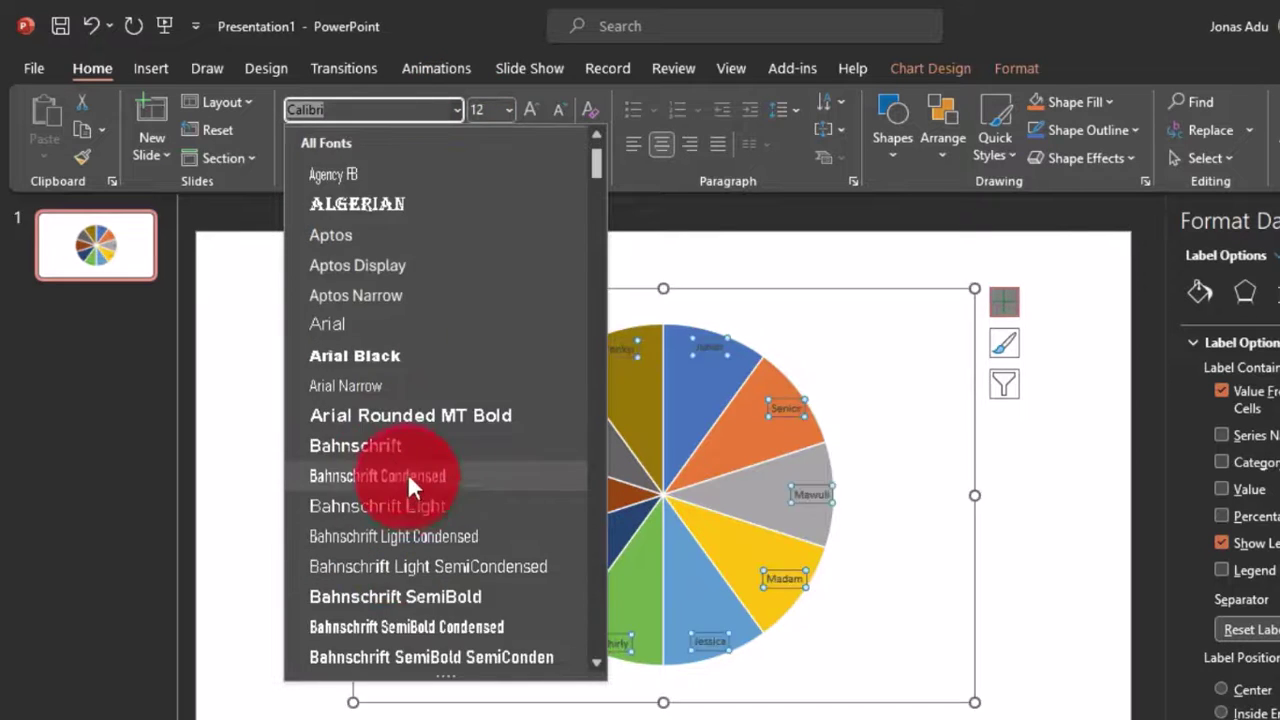
pyautogui.click(346, 293)
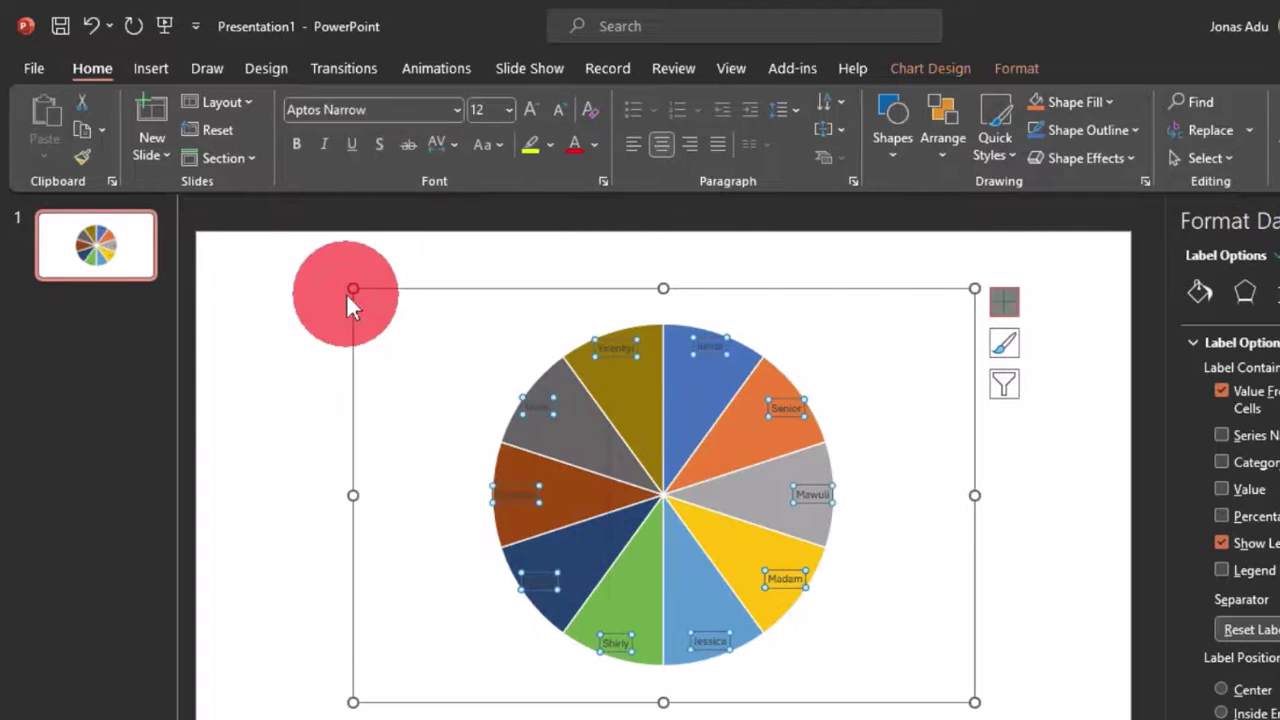
pyautogui.click(509, 109)
pyautogui.click(487, 385)
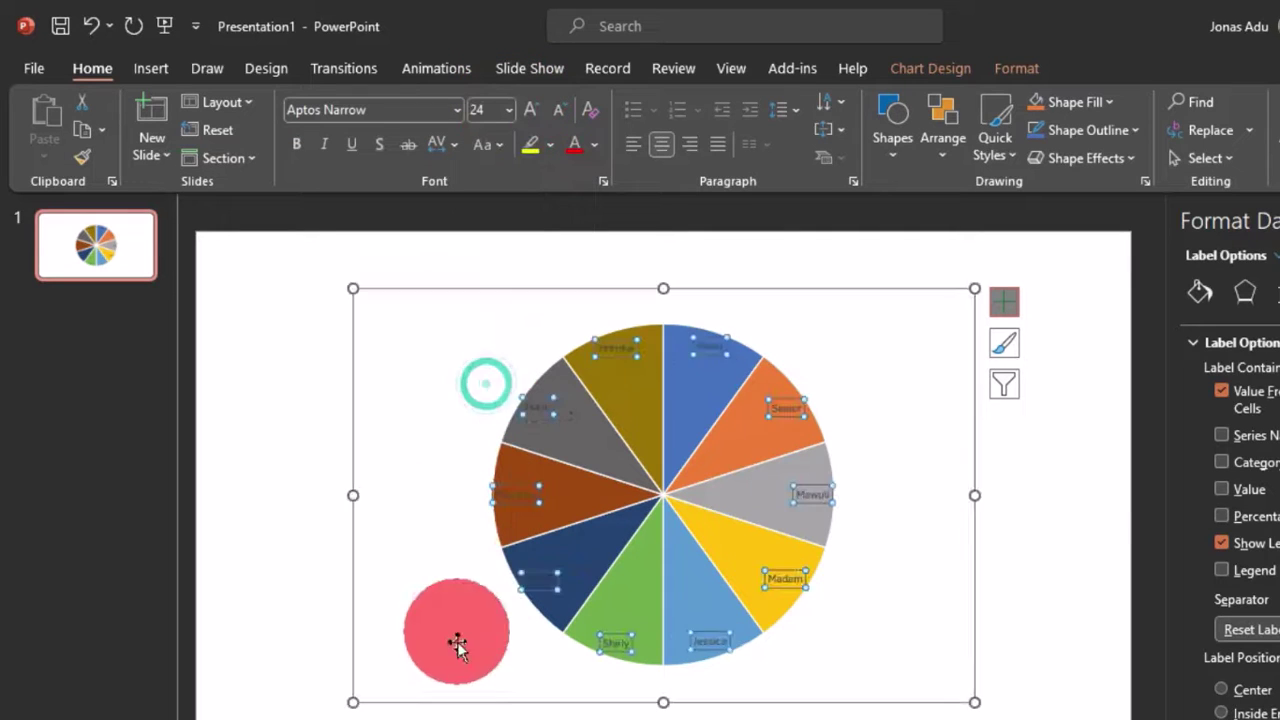
# Make the labels white and bold, then deselect the chart.
pyautogui.click(594, 145)
pyautogui.click(576, 201)
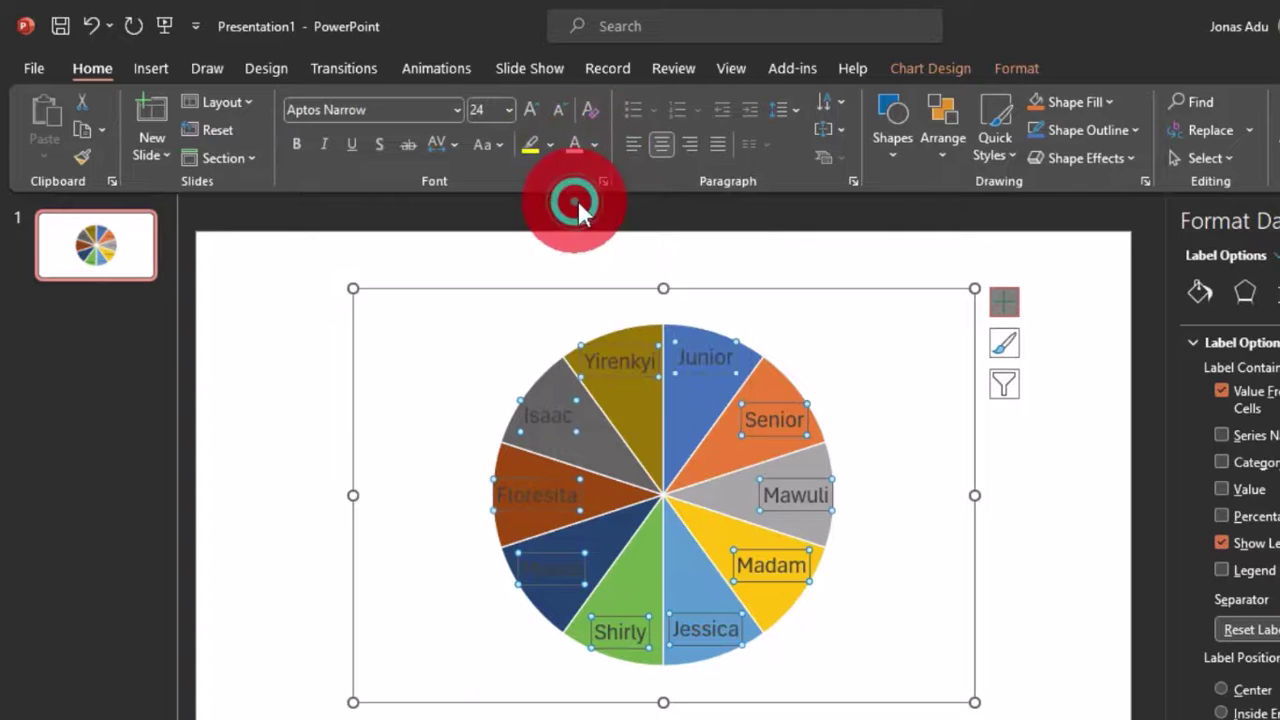
pyautogui.click(297, 145)
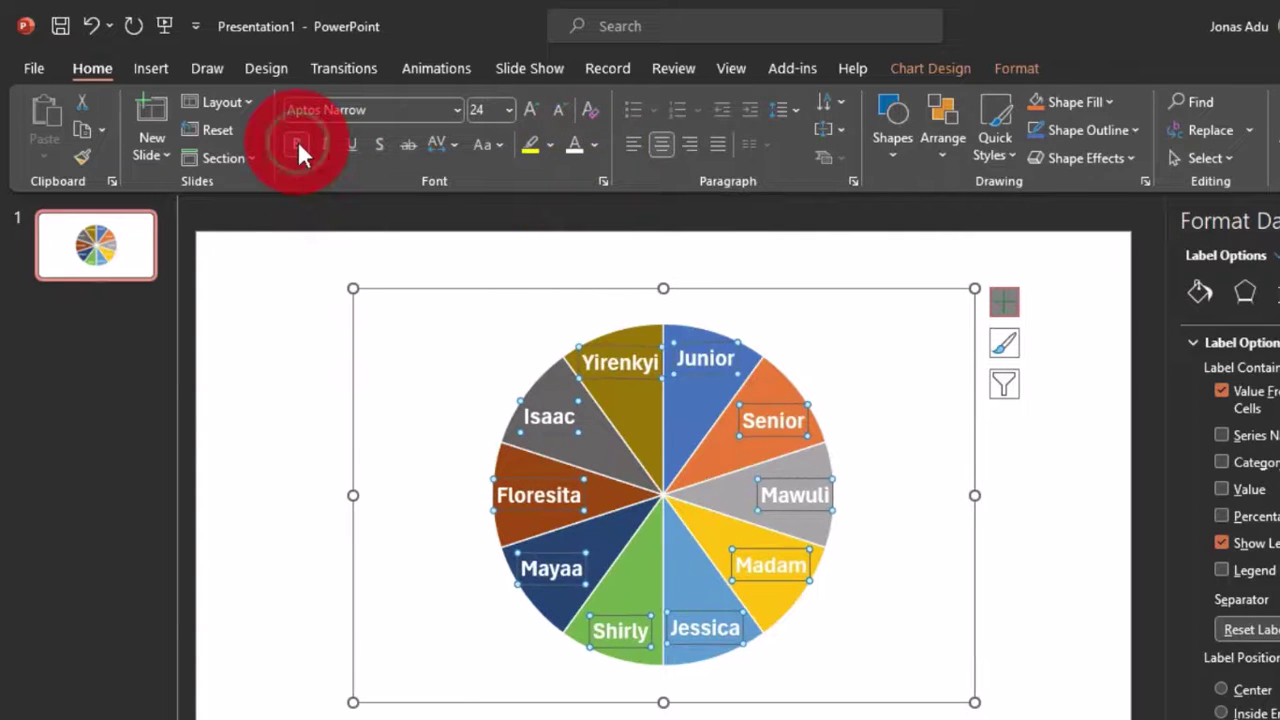
pyautogui.click(1095, 598)
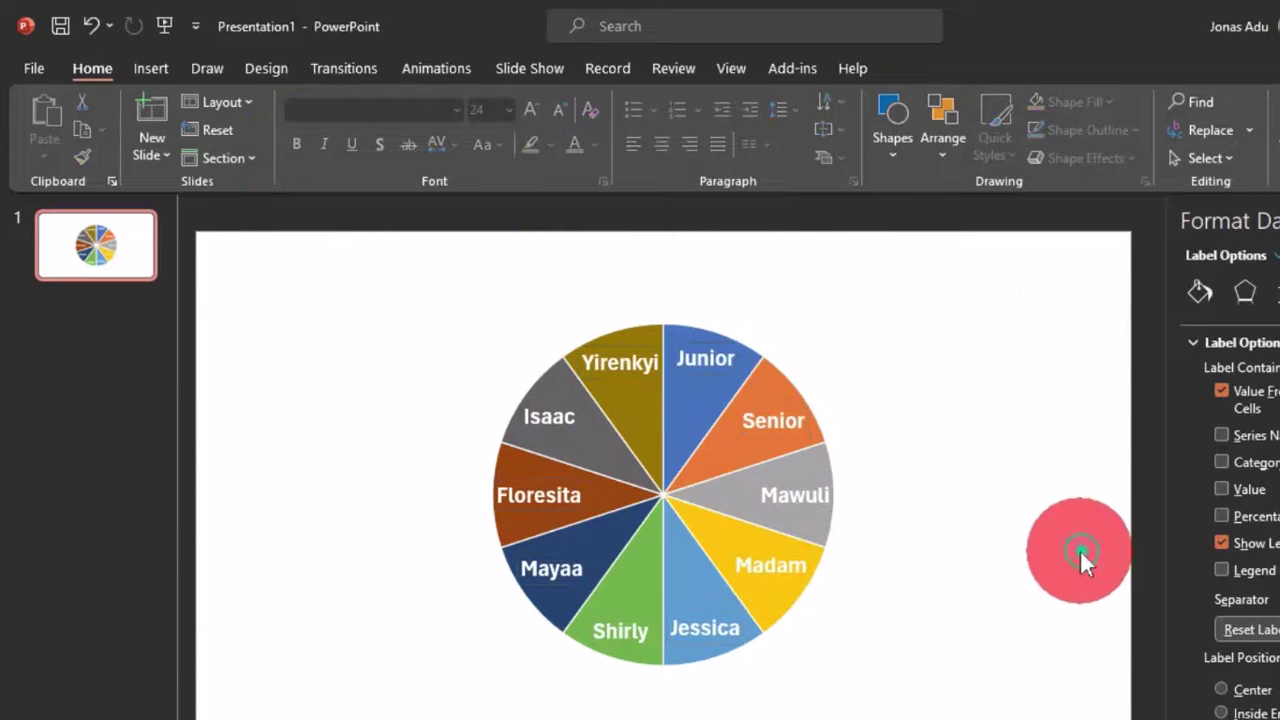
pyautogui.click(900, 703)
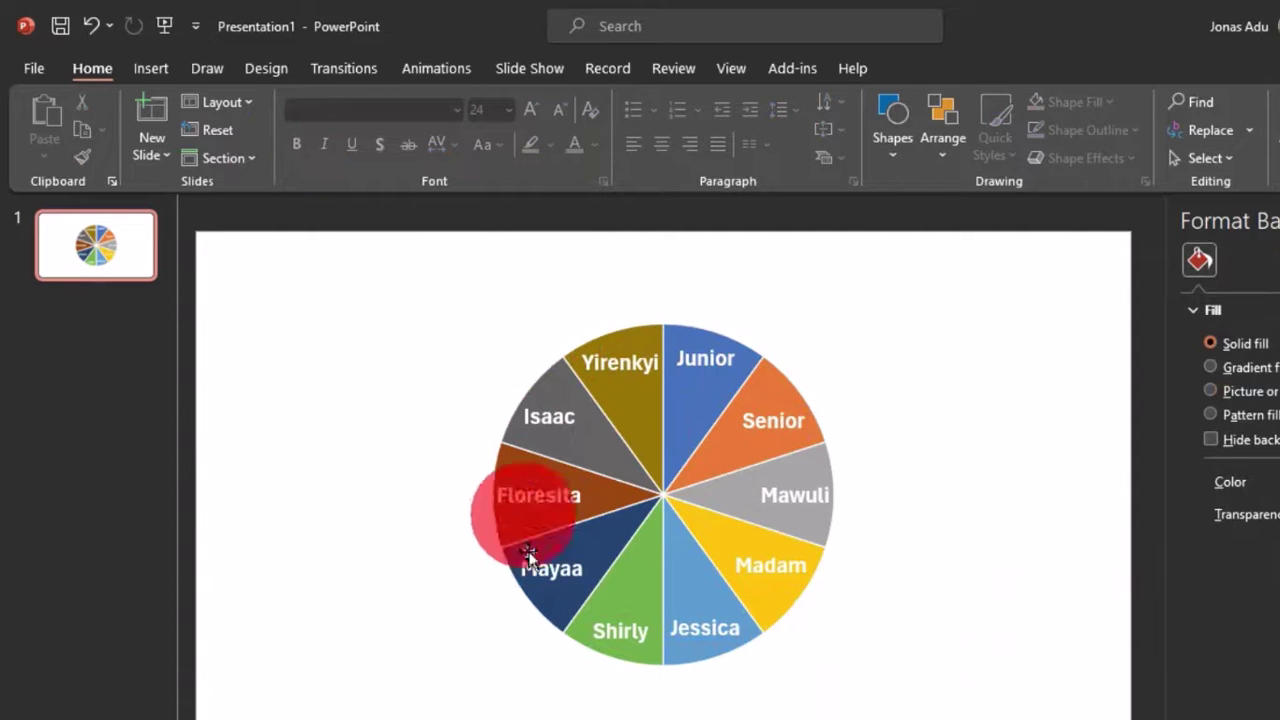